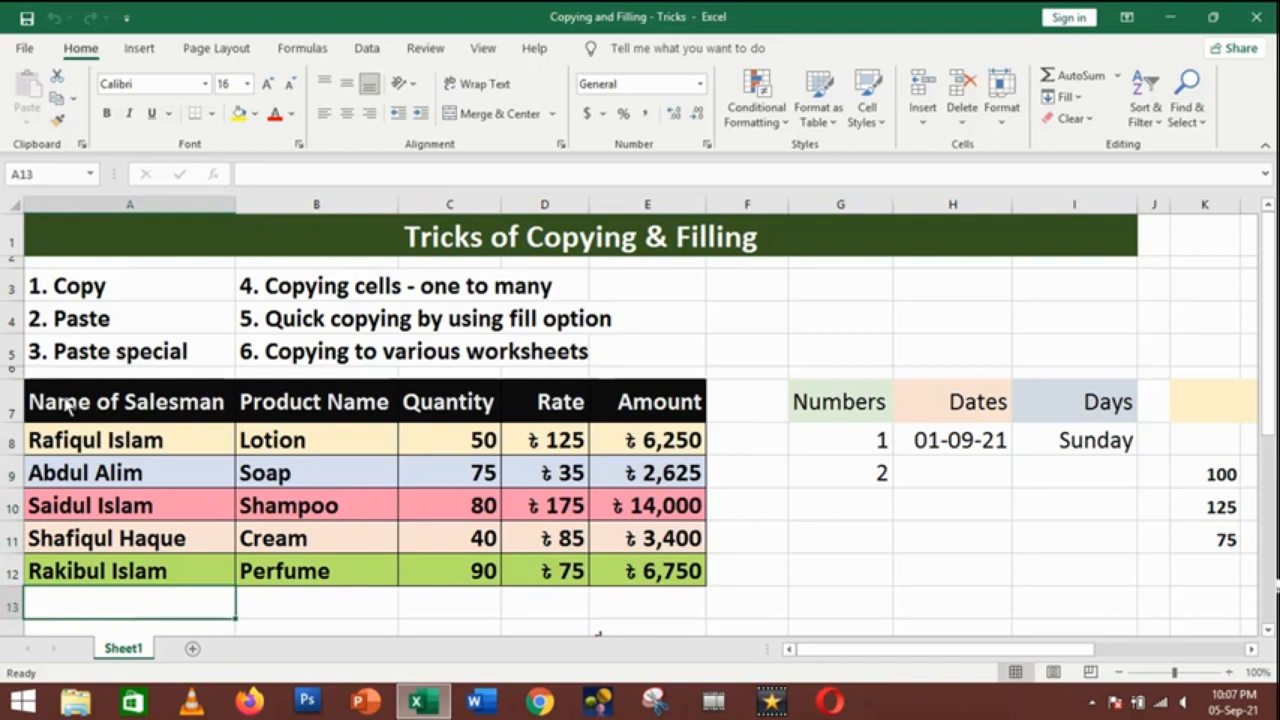
Copy the whole sales table in A7:E12, including its header row
left_click_drag(62, 404, 634, 589)
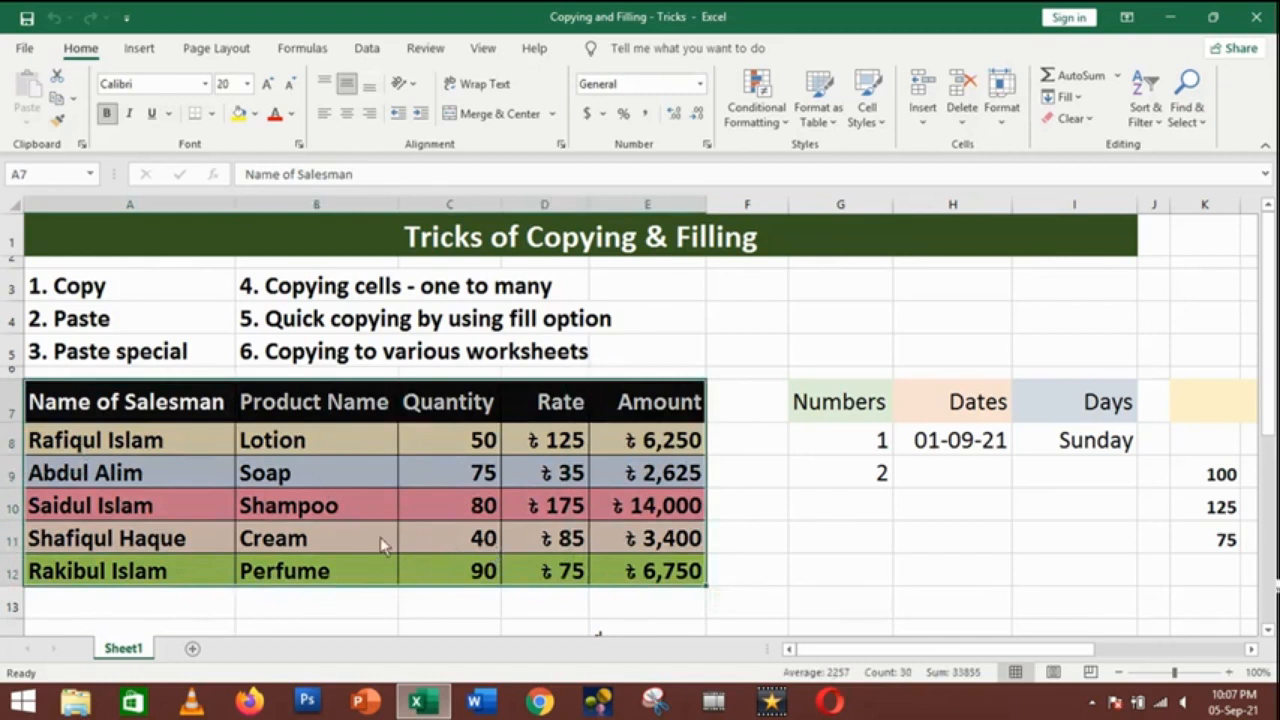
right_click(378, 480)
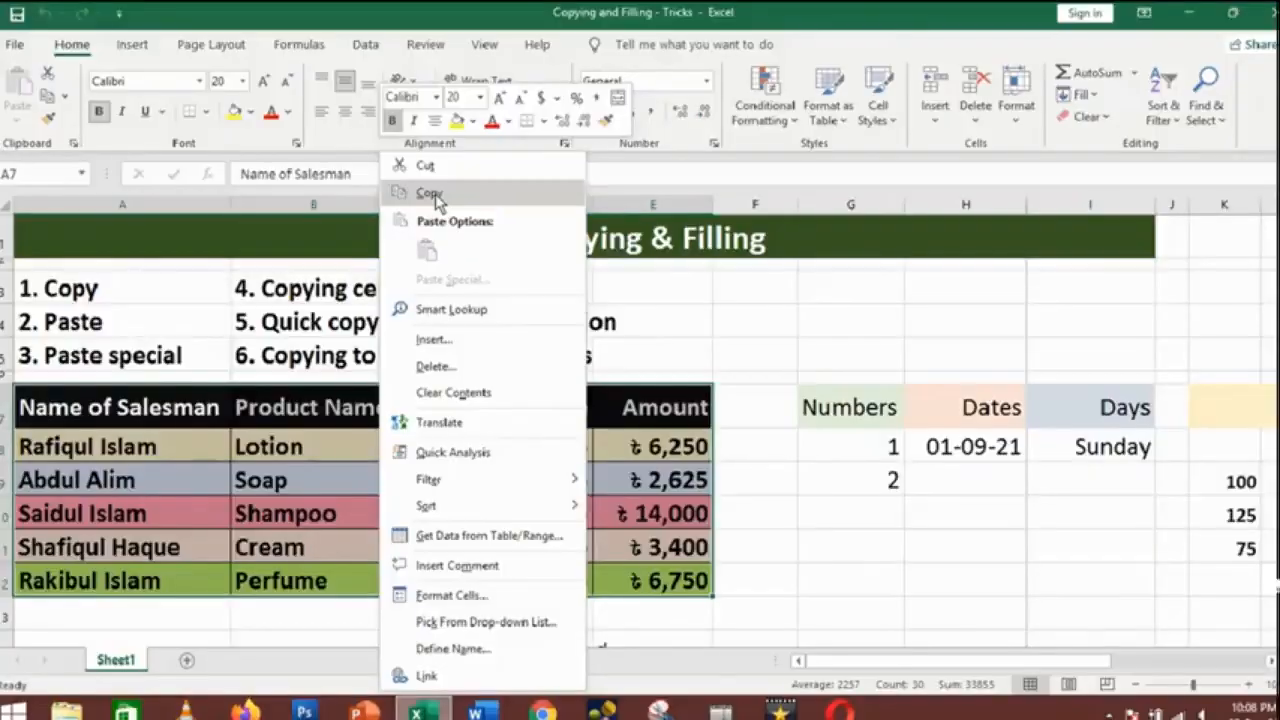
left_click(437, 199)
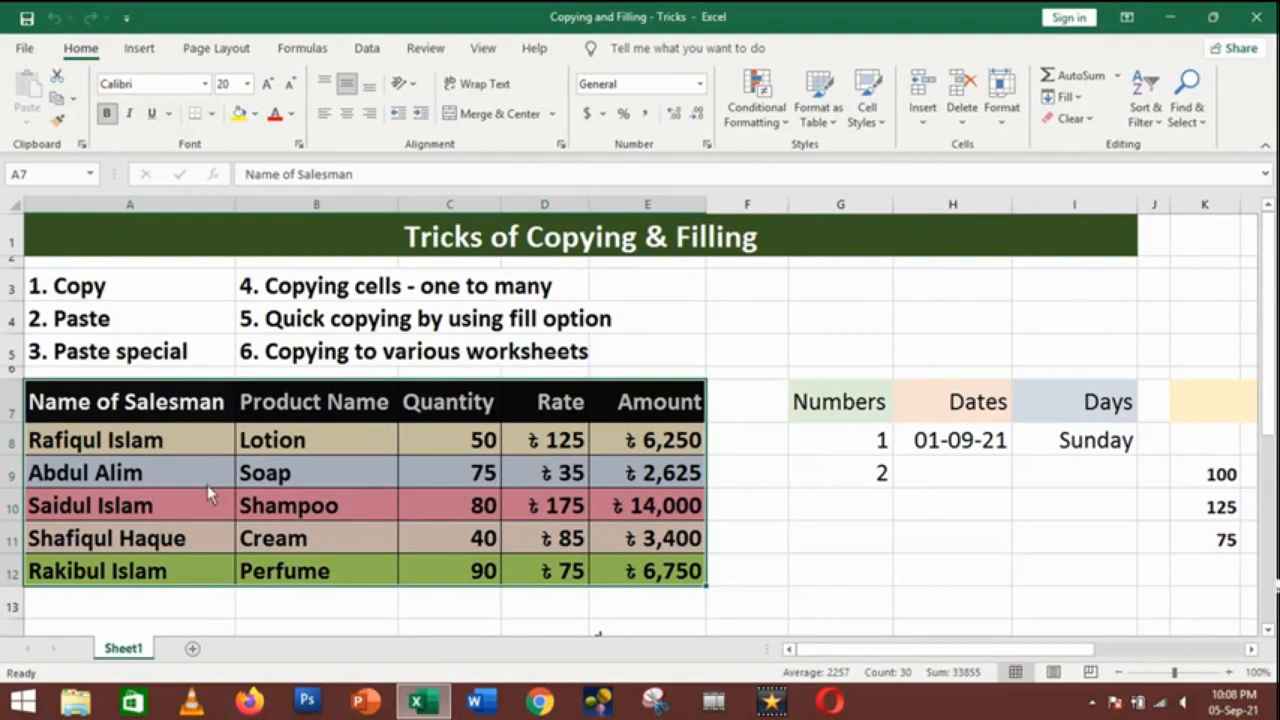
key("ctrl+c")
key("ctrl+q")
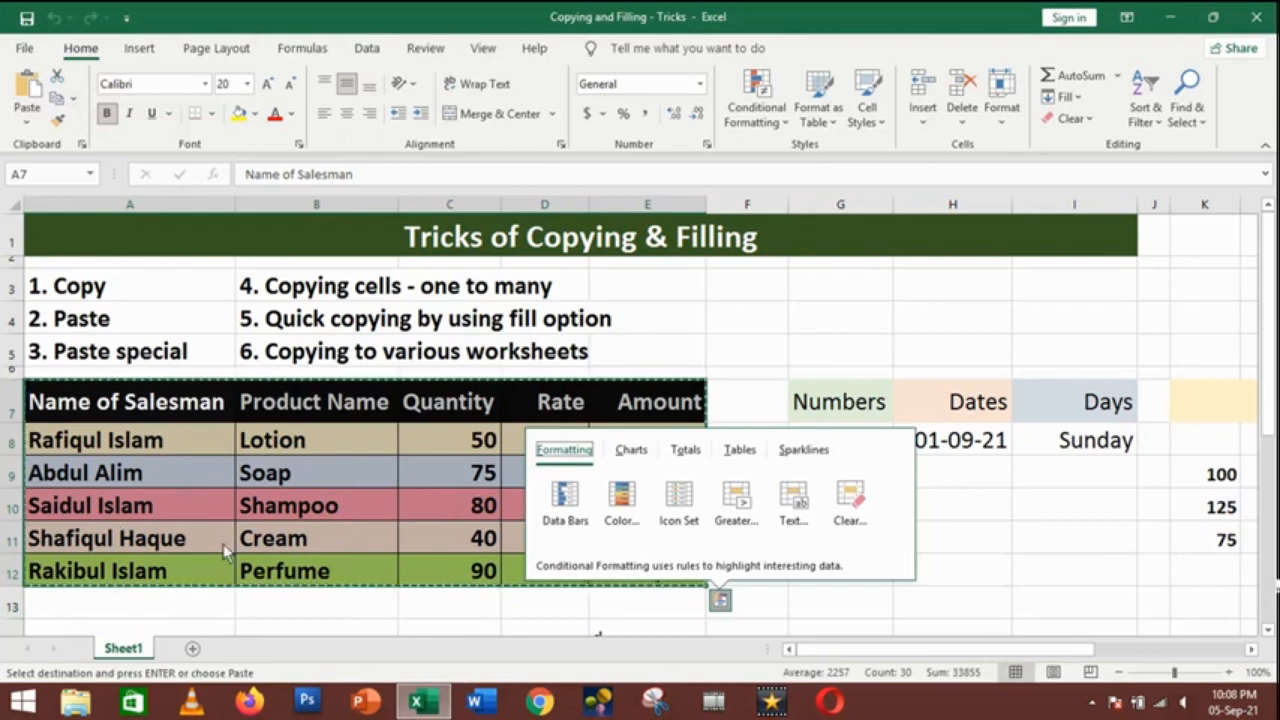
Paste the copied sales table with its formatting at cell A14, below the original
left_click(60, 633)
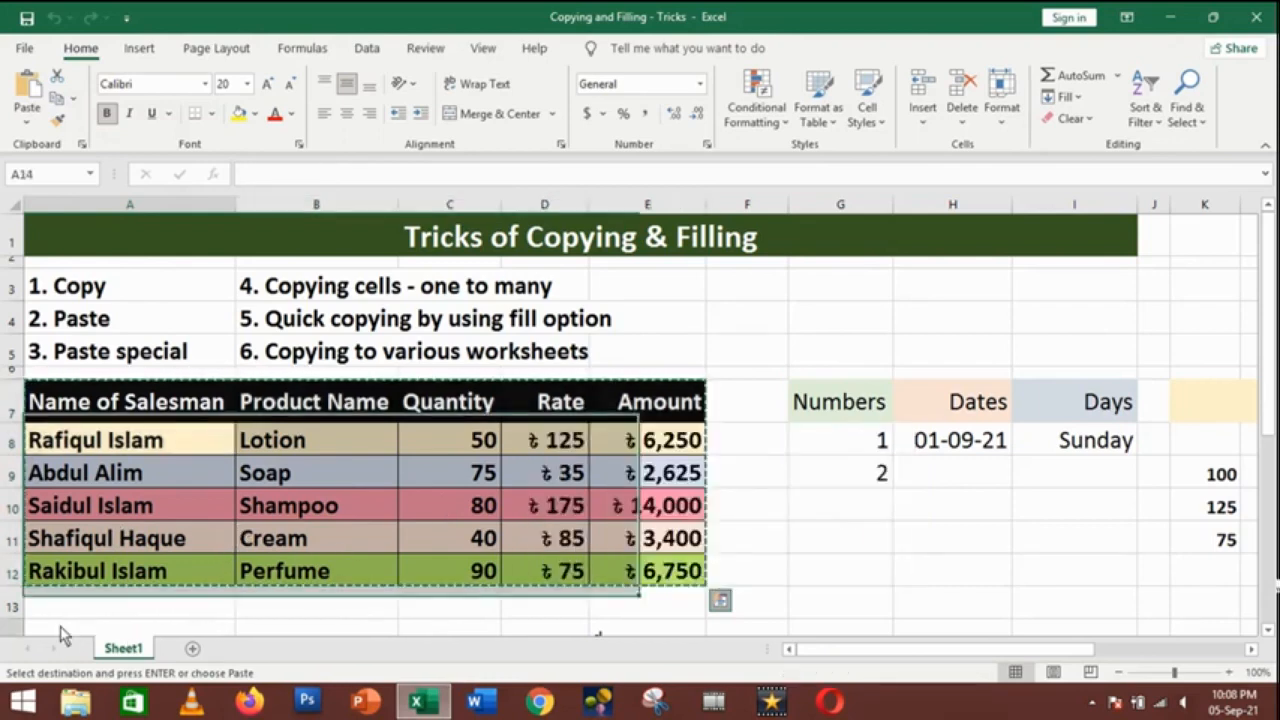
scroll(137, 614, "down", 3)
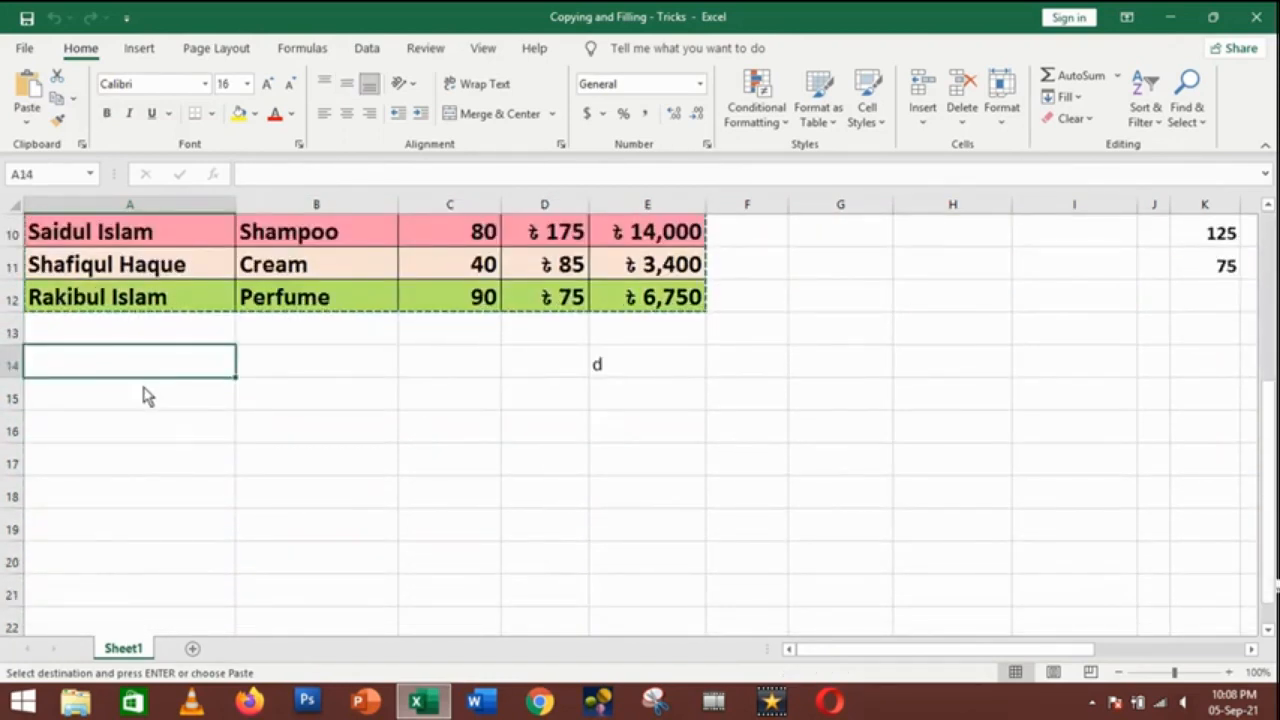
right_click(151, 379)
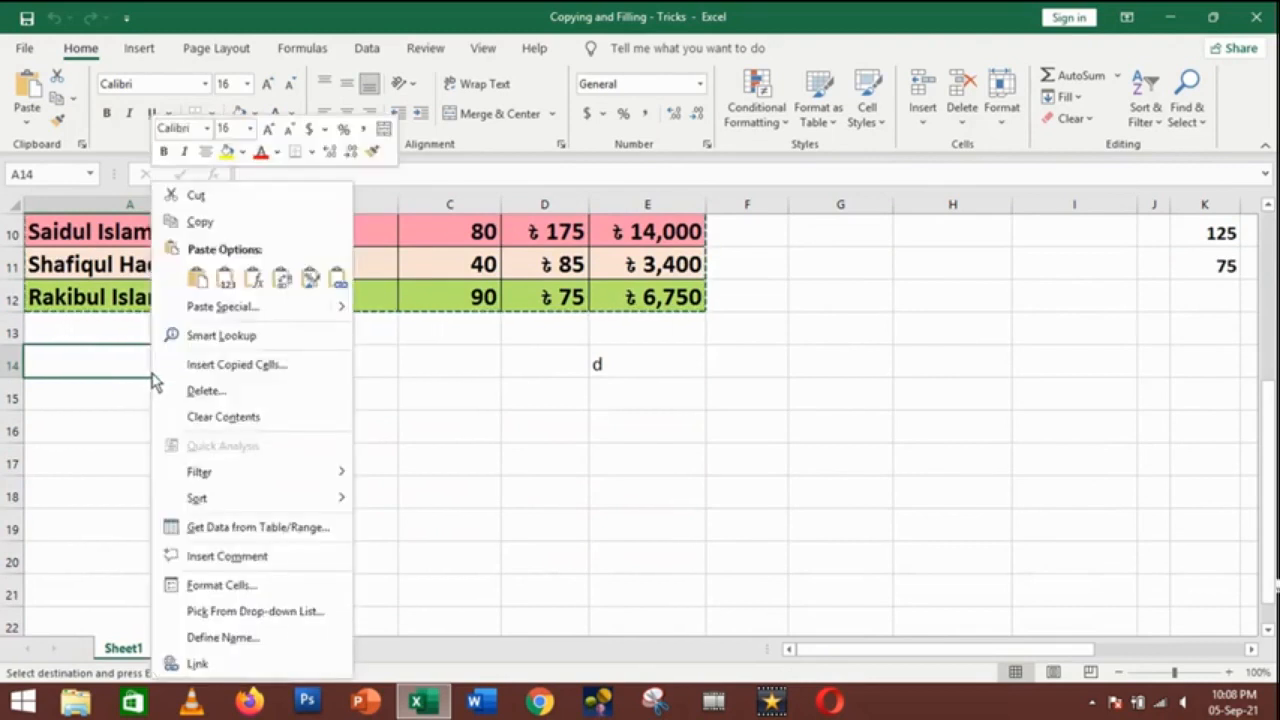
mouse_move(221, 472)
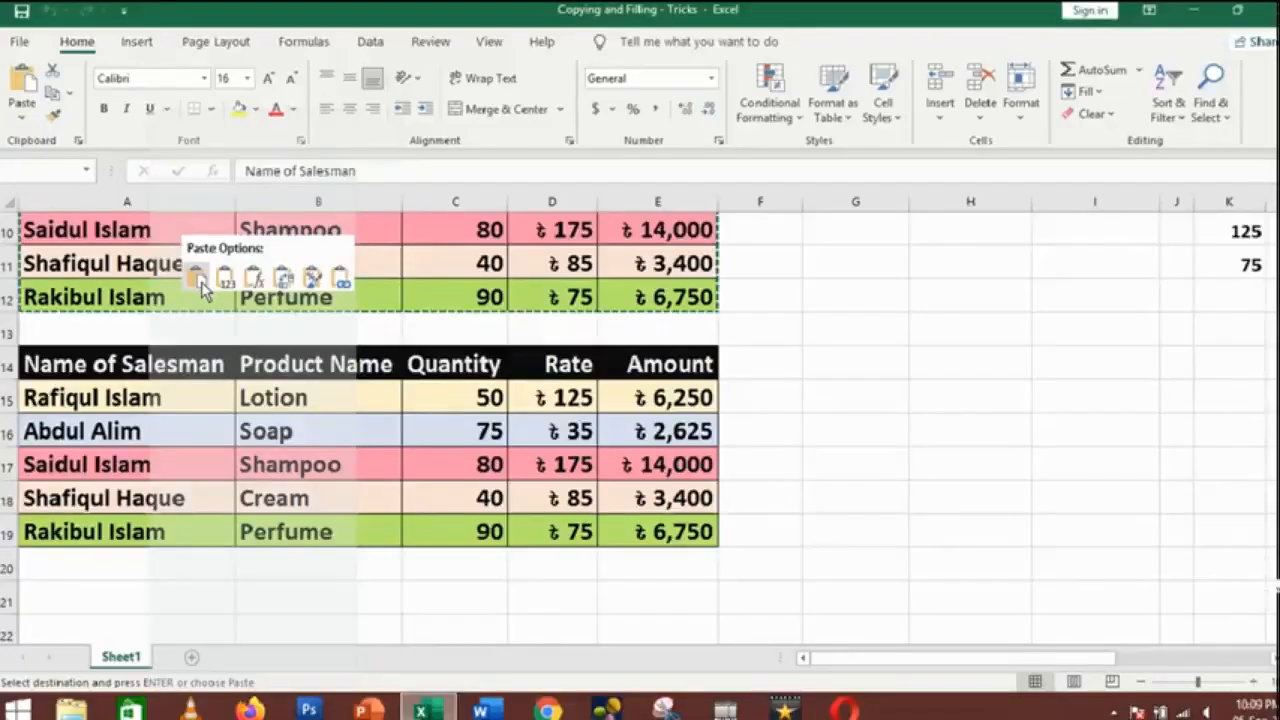
key("Escape")
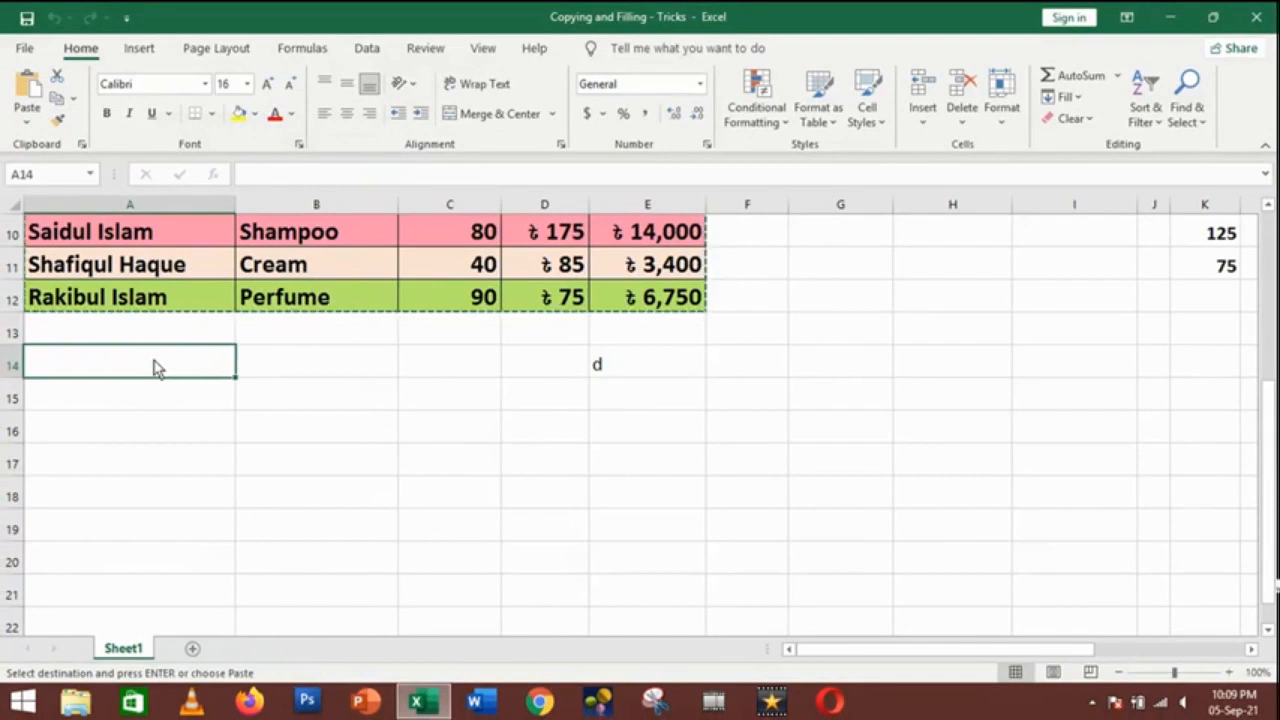
key("ctrl+v")
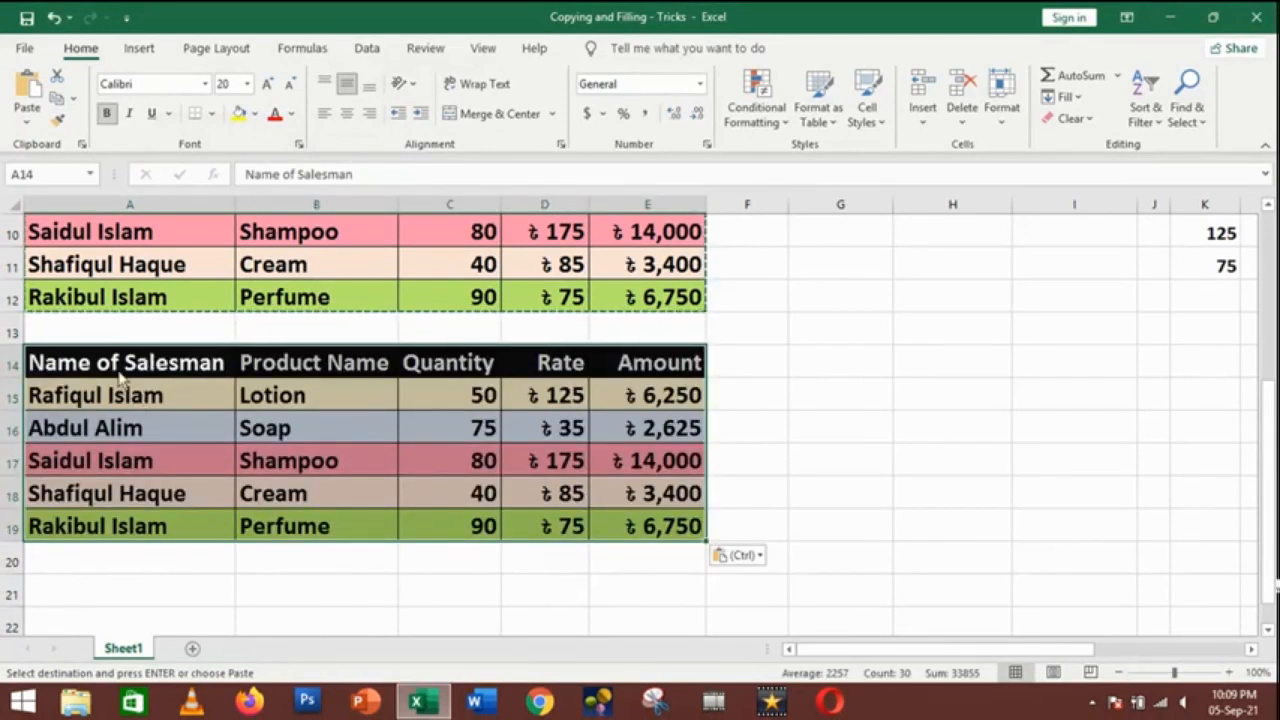
left_click(232, 592)
key("Escape")
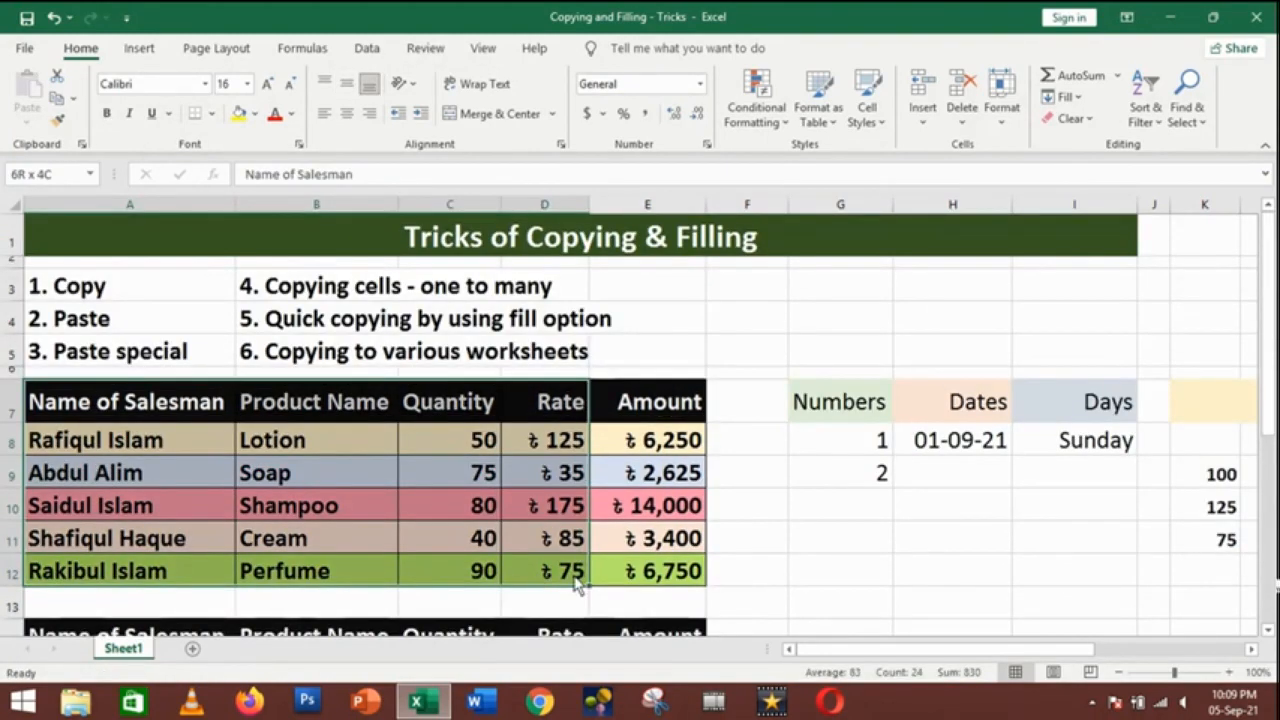
Copy the original sales table in A7:E12 again
left_click_drag(509, 571, 632, 588)
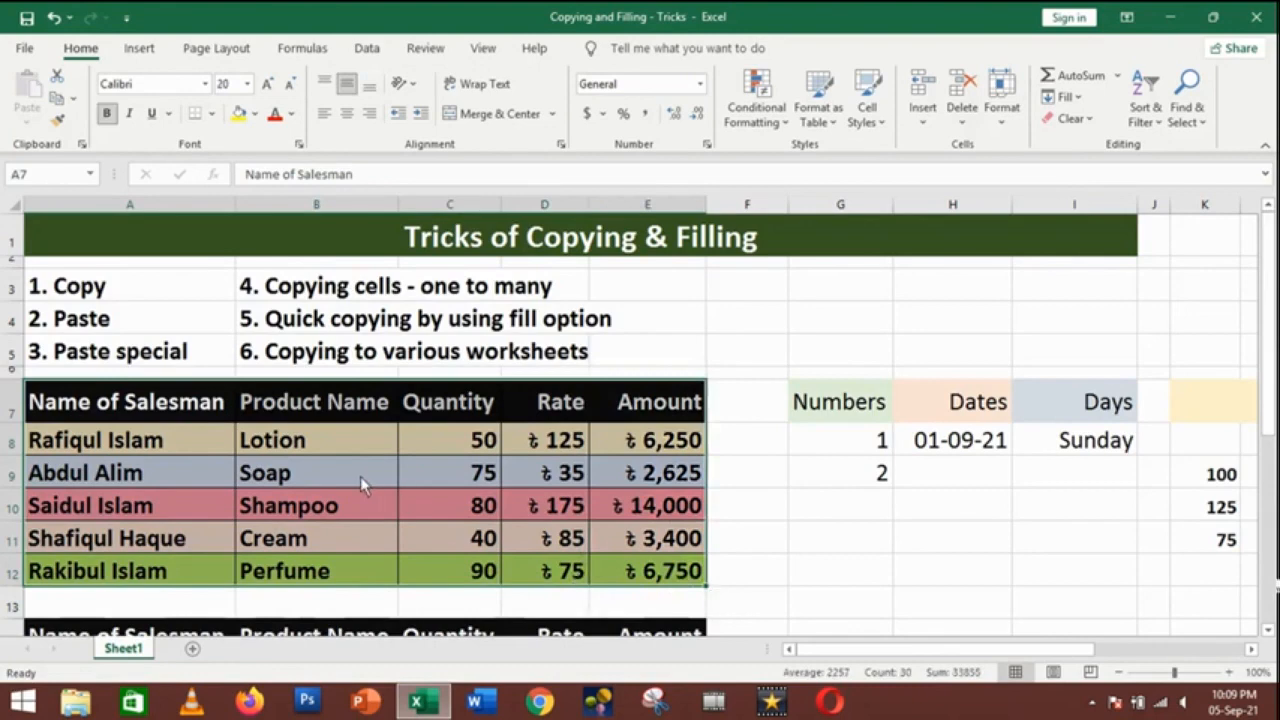
right_click(360, 476)
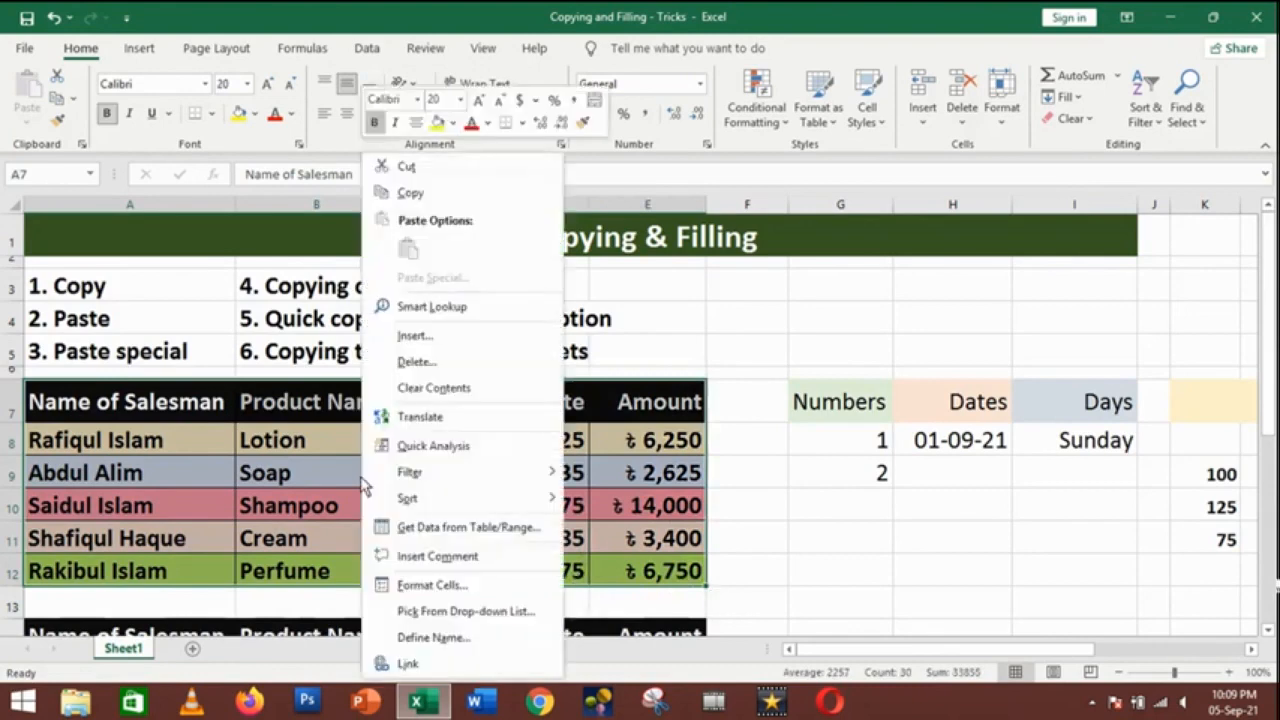
left_click(411, 194)
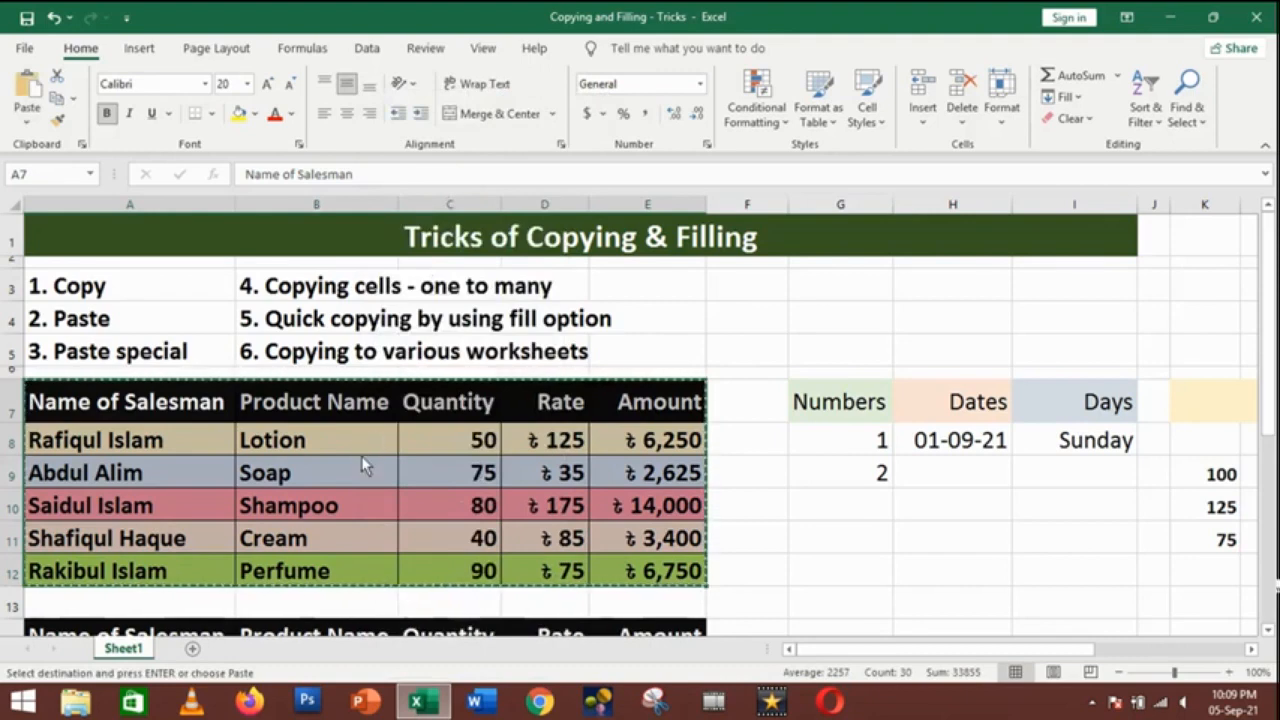
Paste the copied table at cell A21 with Paste Special, using the Values option
scroll(368, 450, "down", 5)
left_click(86, 412)
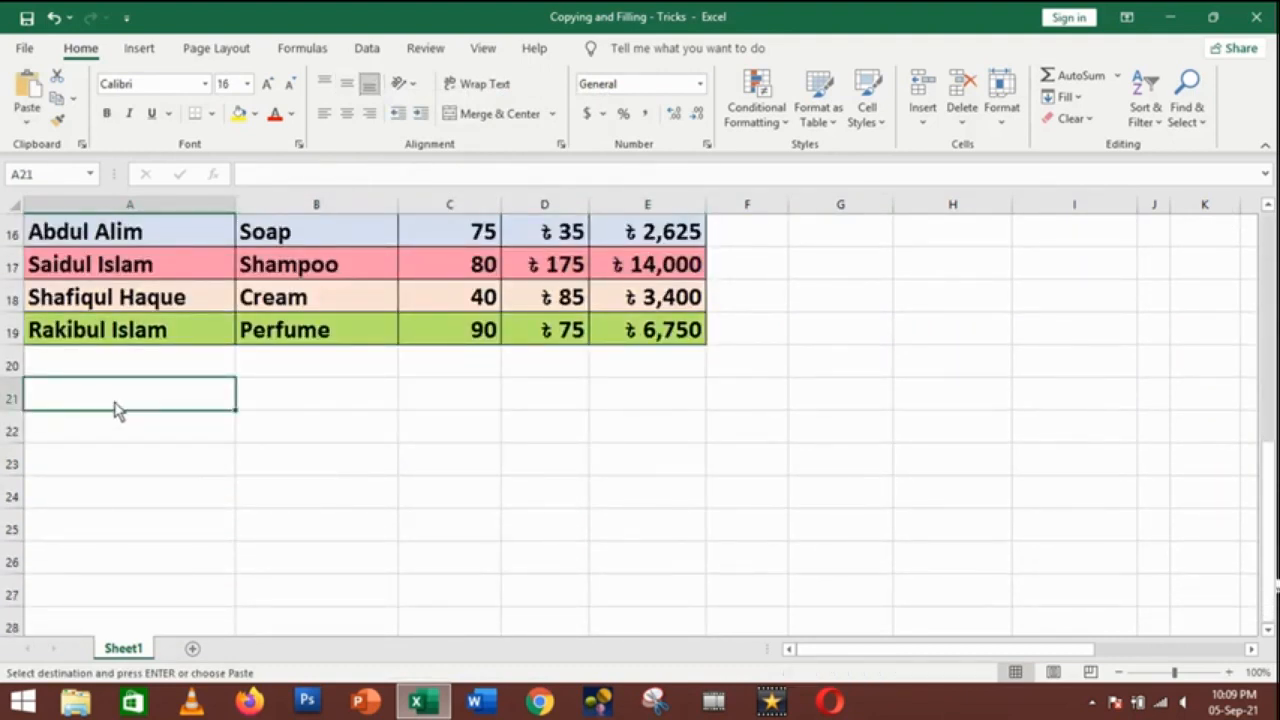
right_click(114, 411)
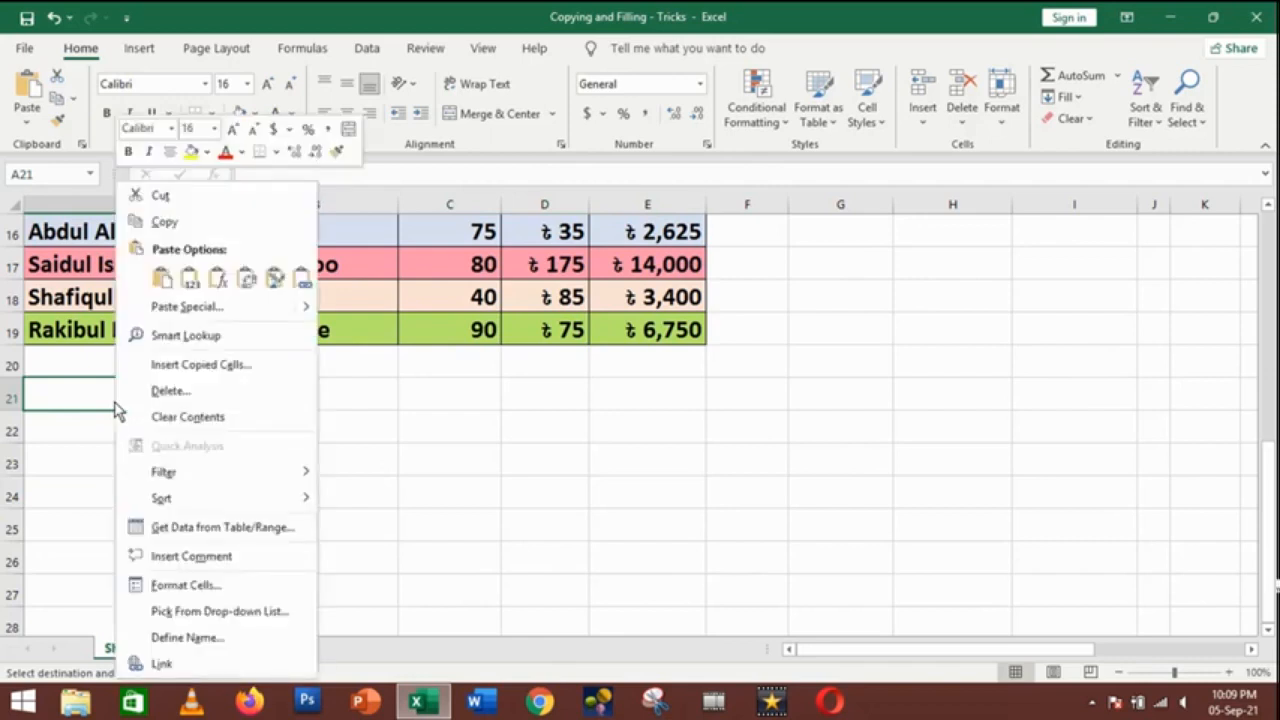
left_click(190, 307)
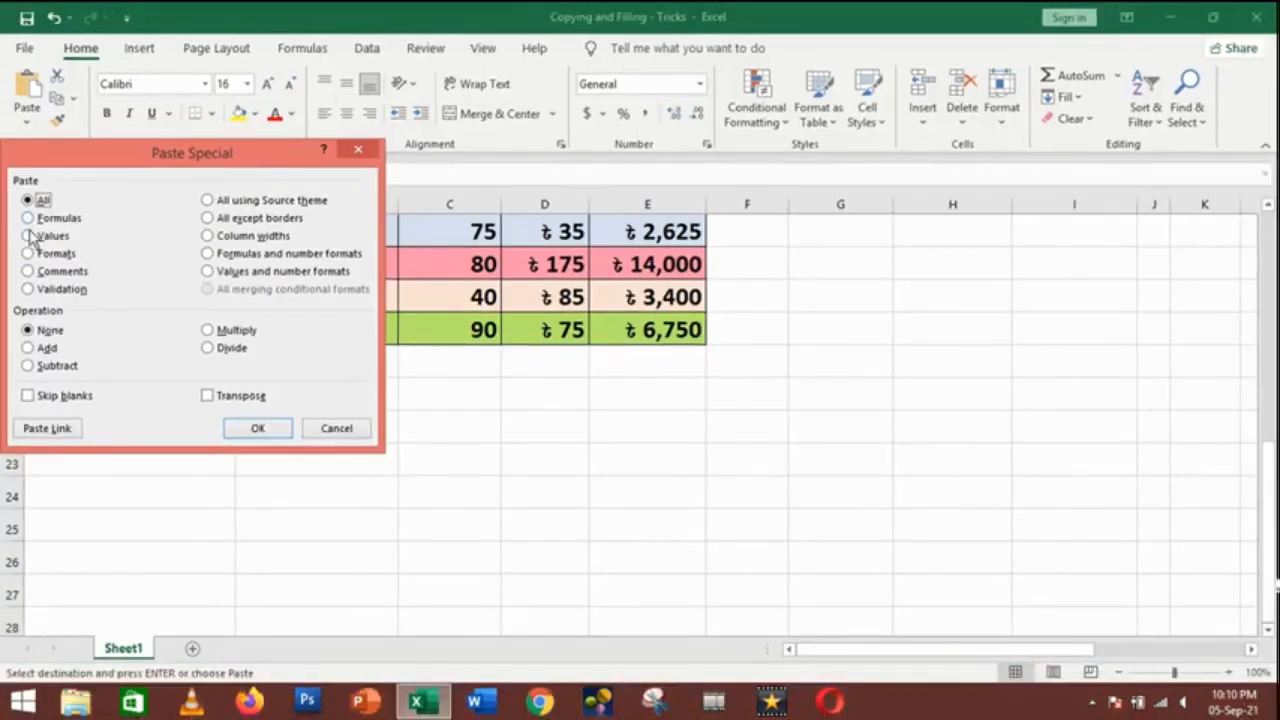
left_click(55, 232)
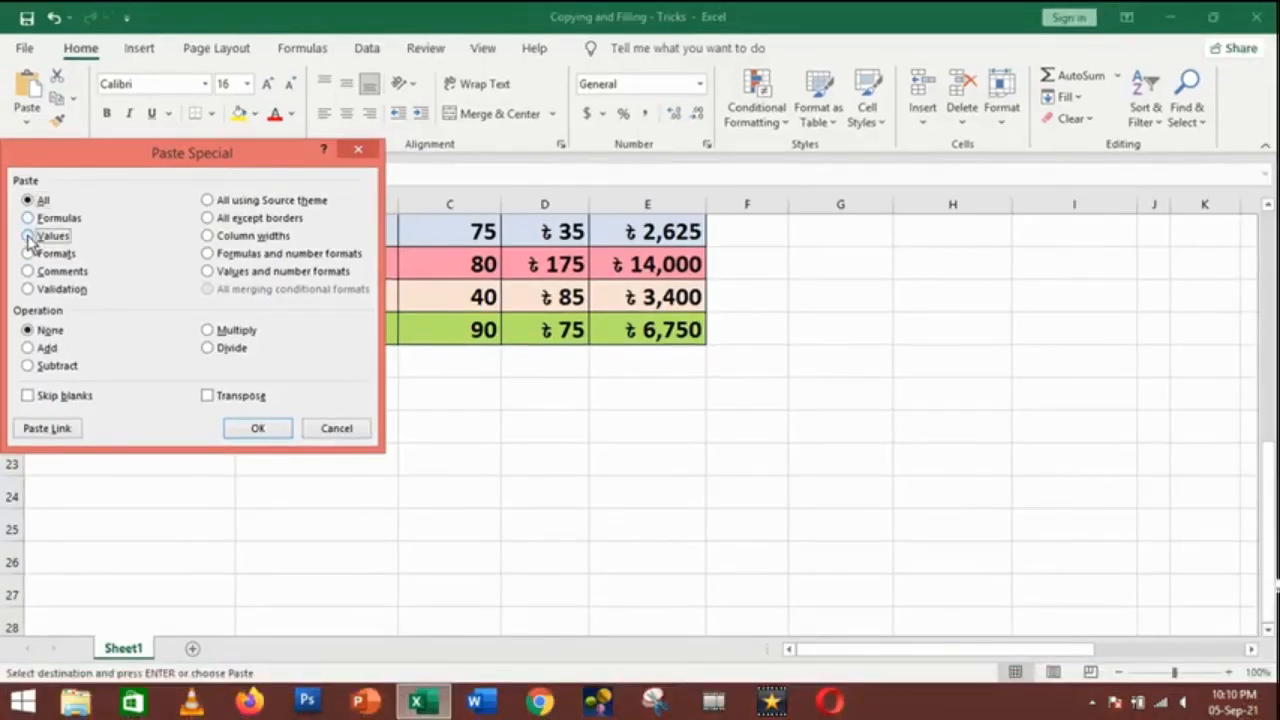
left_click(252, 430)
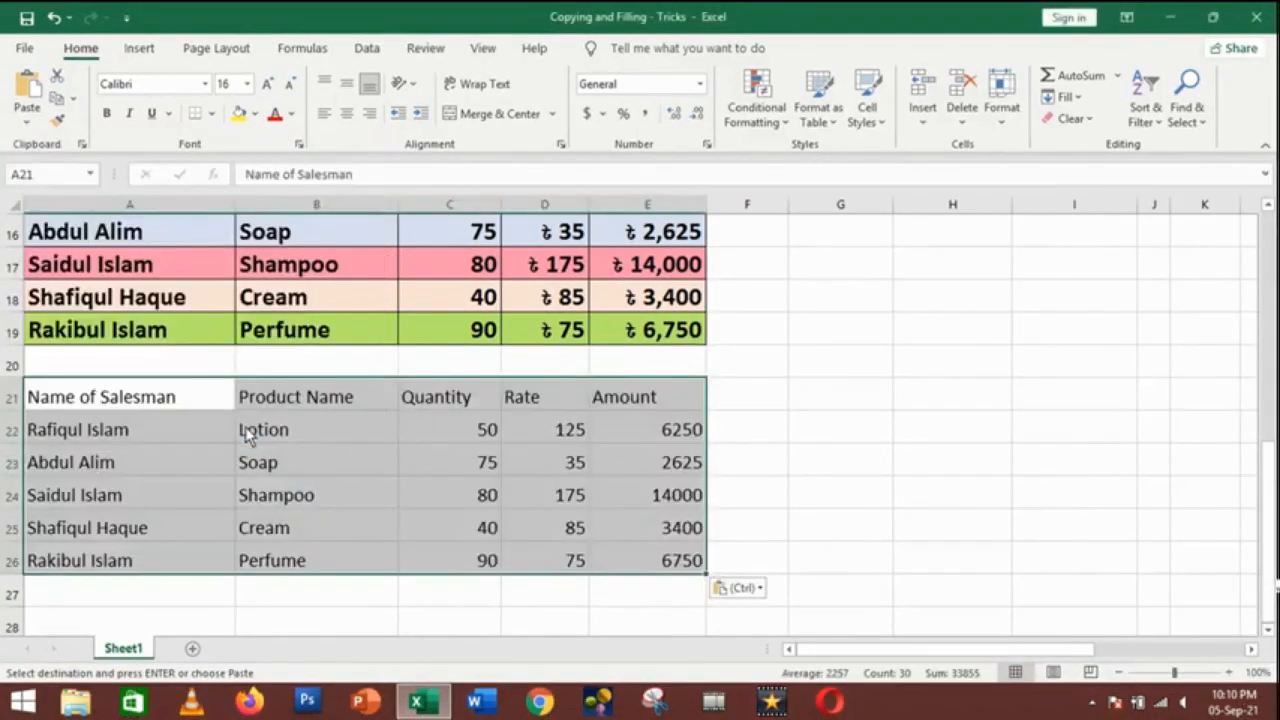
left_click(130, 406)
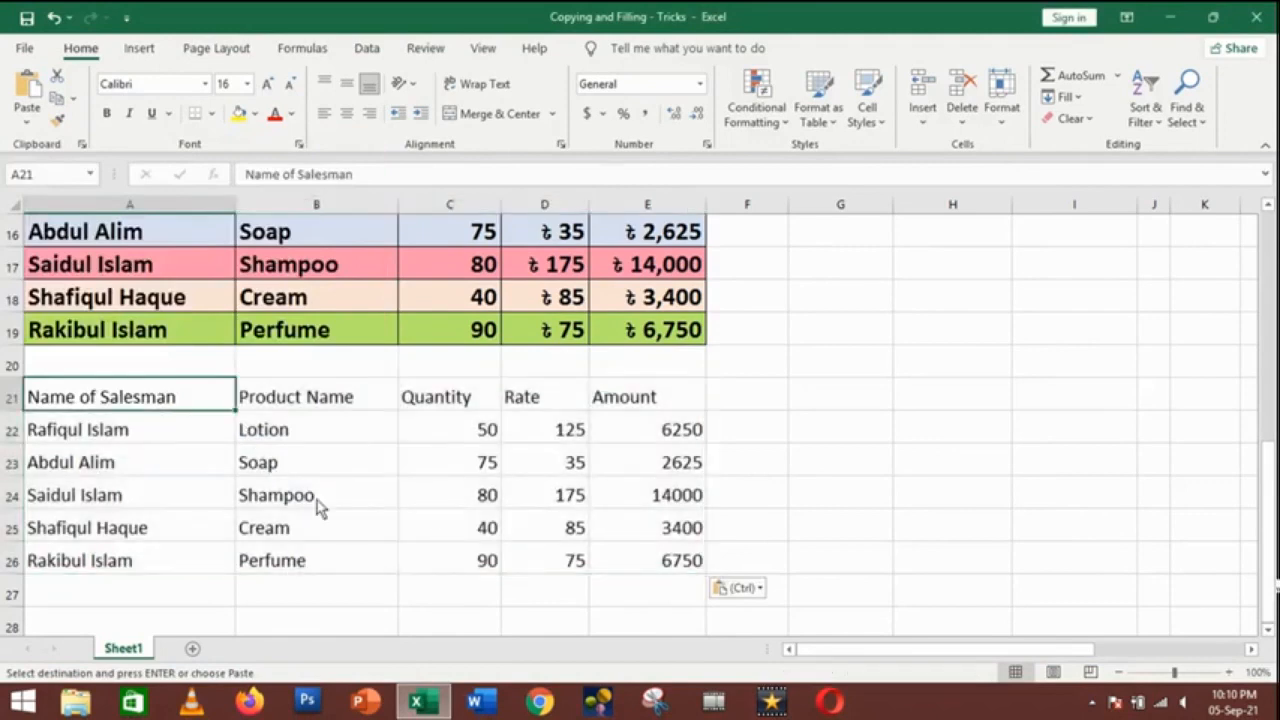
scroll(309, 458, "up", 1)
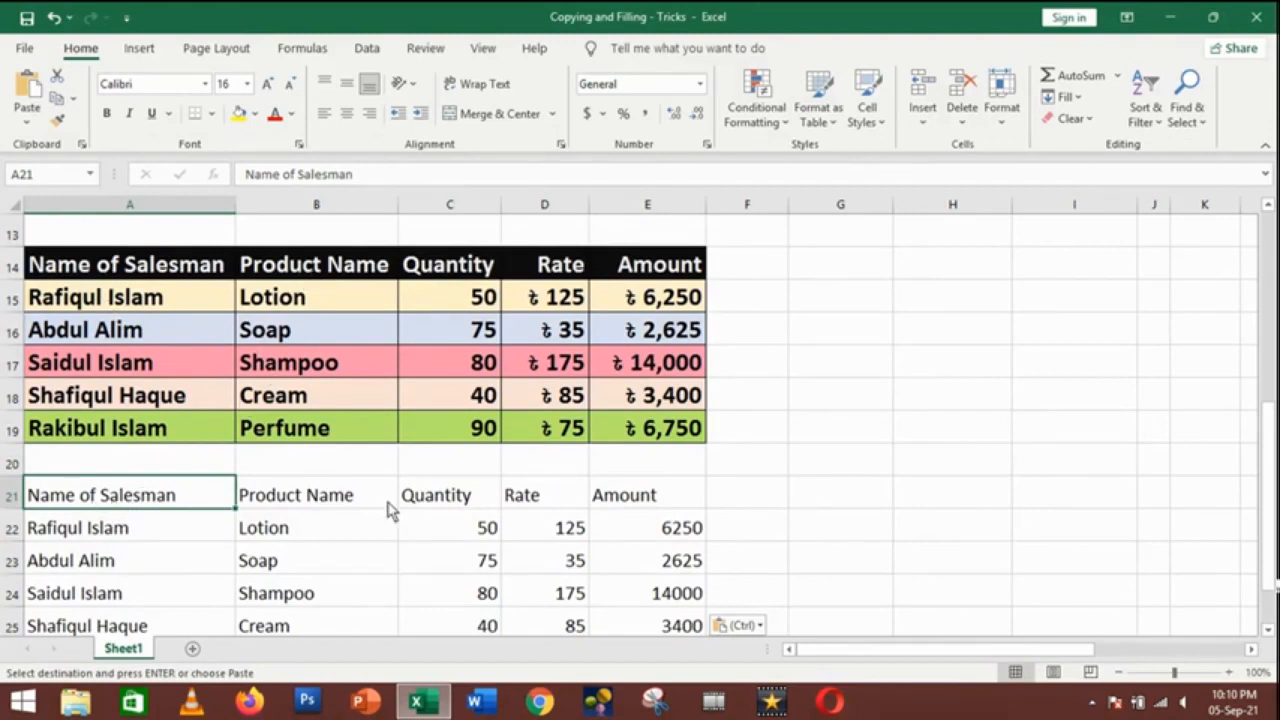
left_click_drag(457, 537, 657, 623)
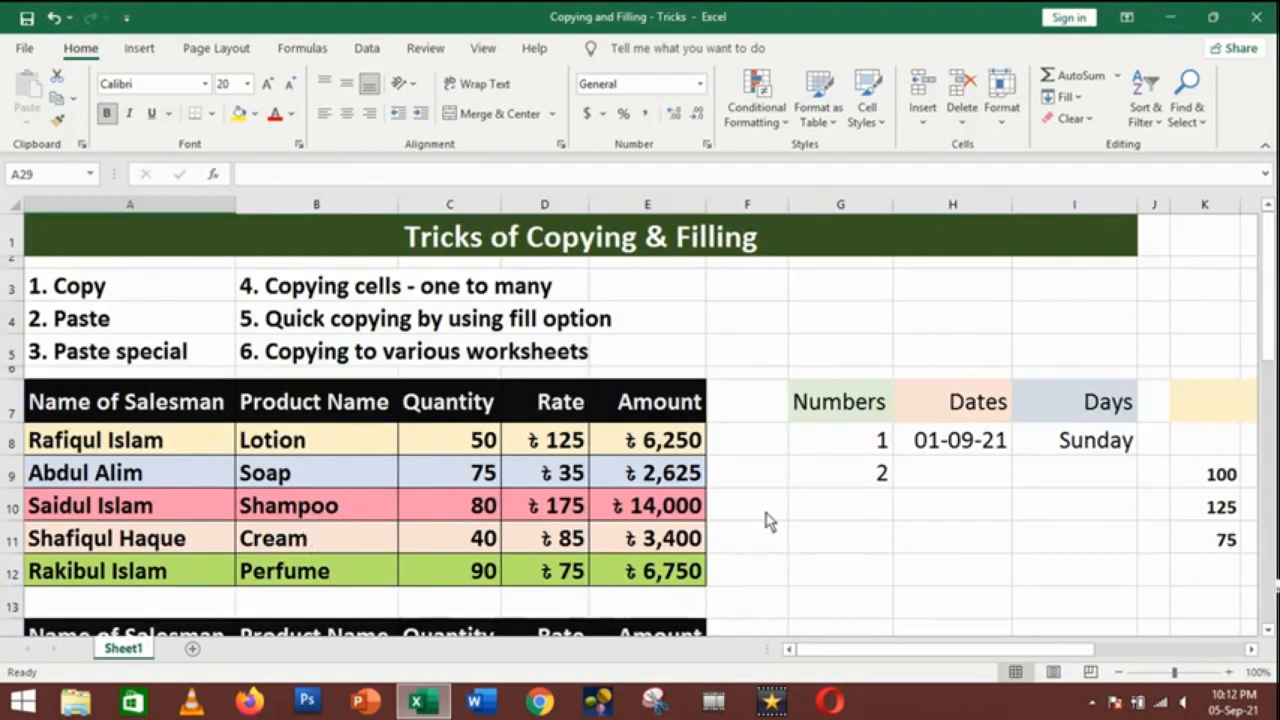
Enter 100 in cell G11 and copy it down through G15 with the fill handle
scroll(766, 513, "down", 1)
left_click(848, 458)
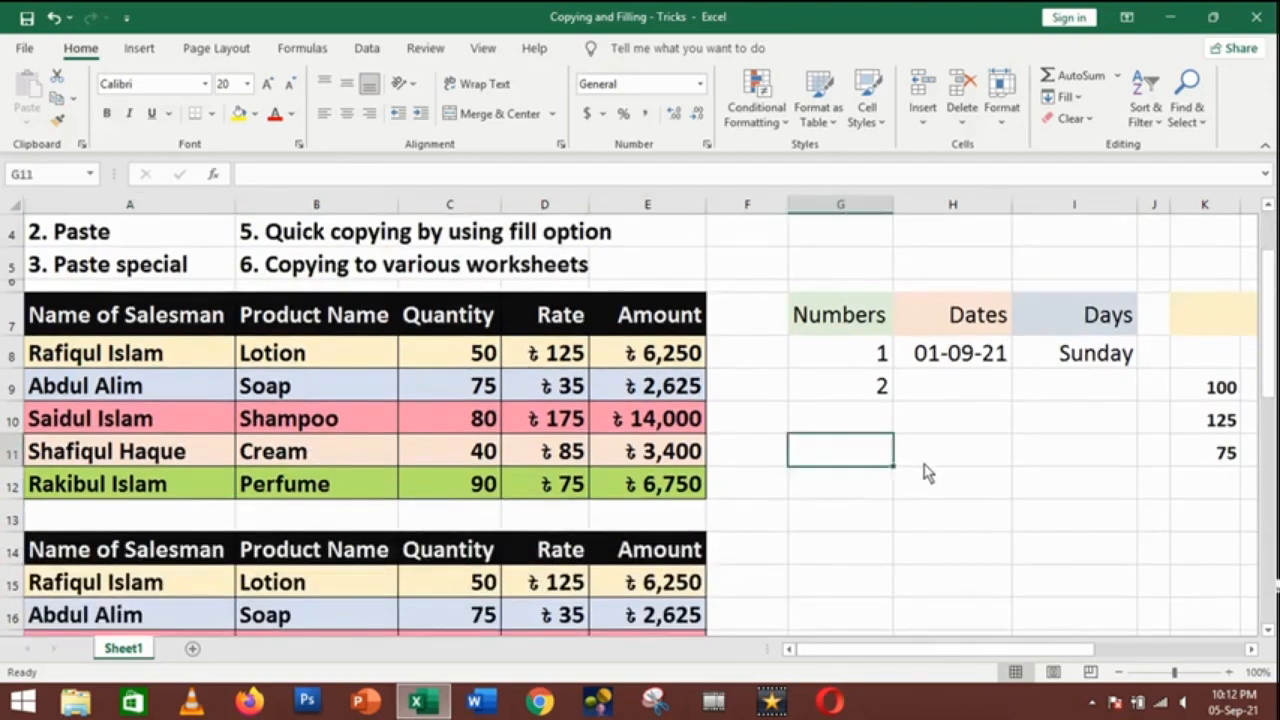
type("100")
key("Return")
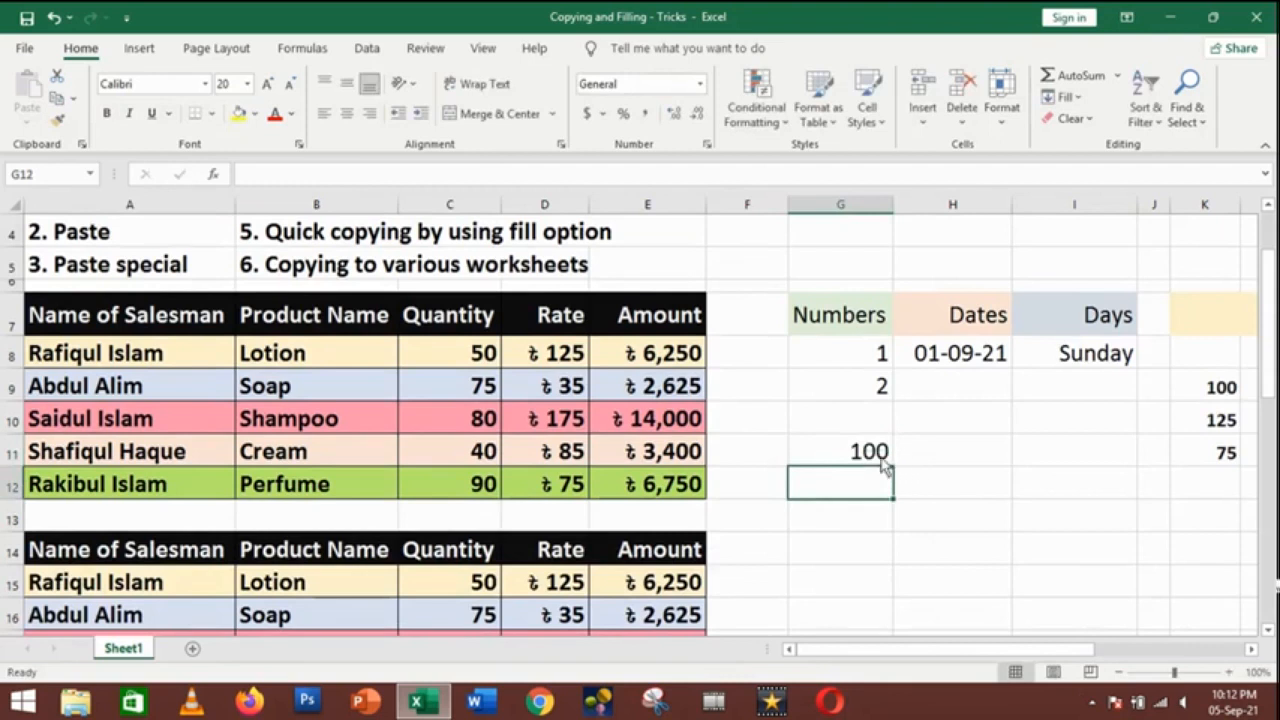
left_click(833, 455)
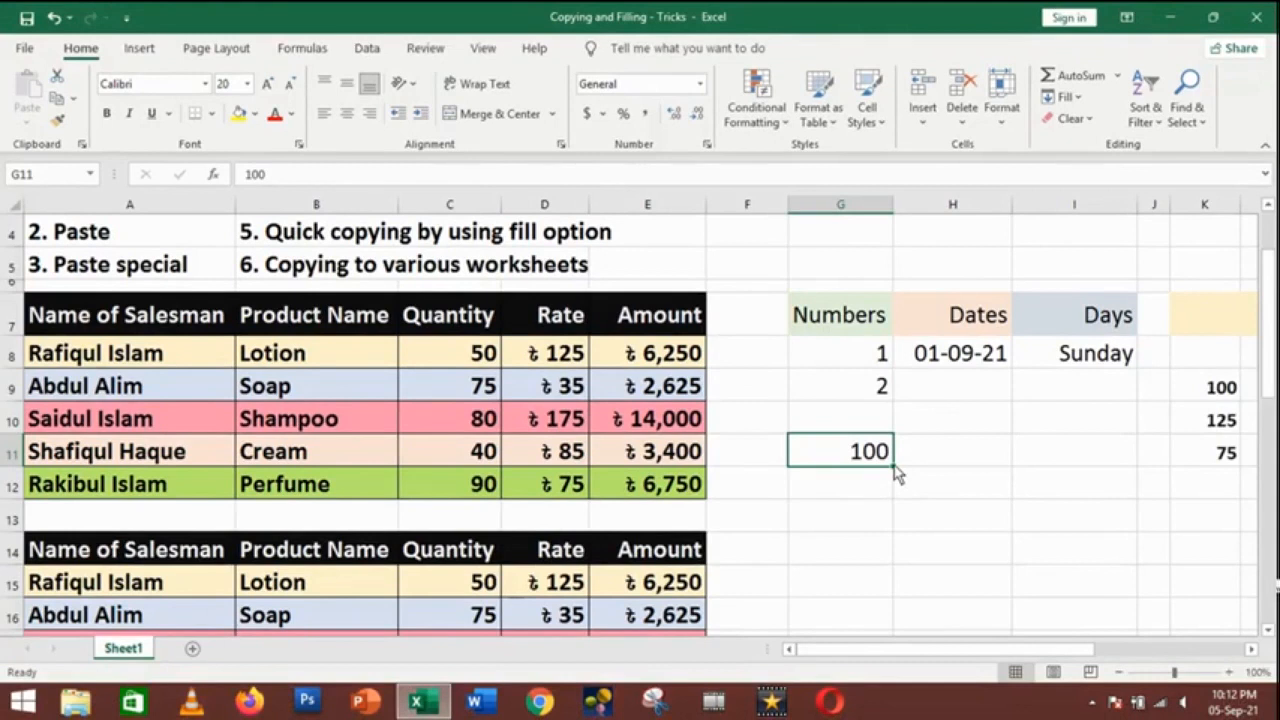
left_click_drag(895, 468, 890, 590)
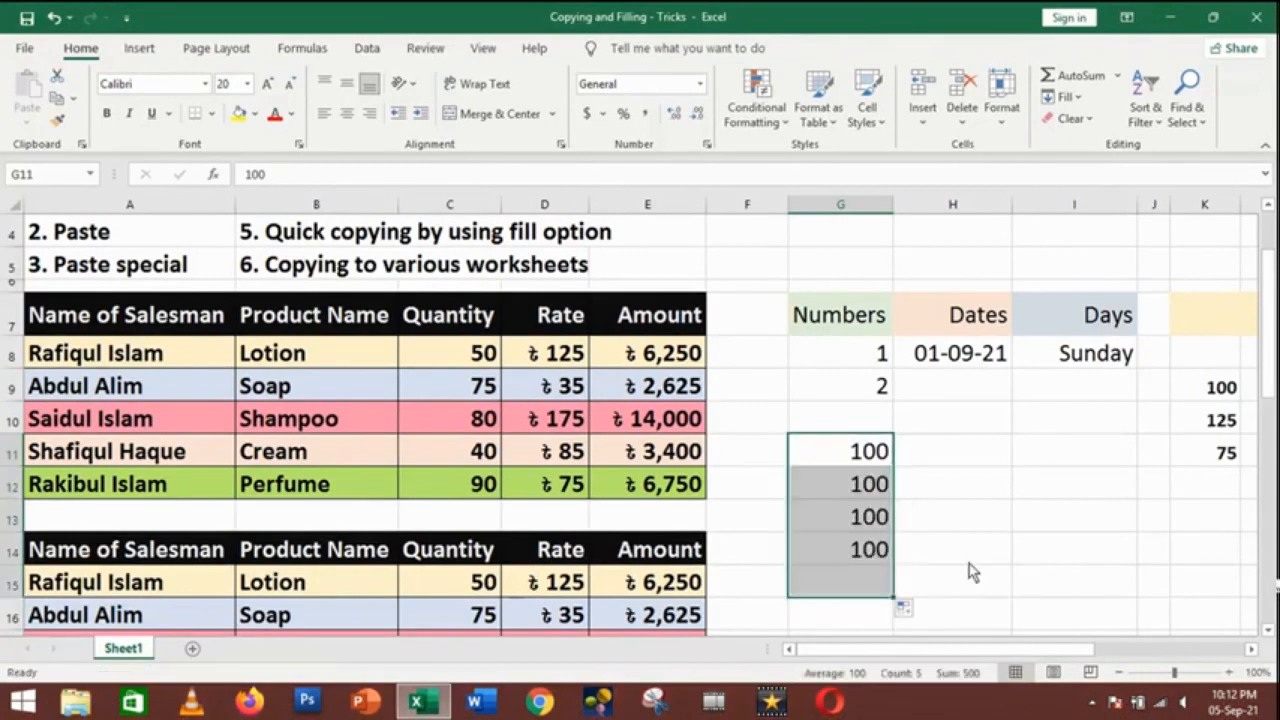
Clear the contents of the filled cells G11:G15
left_click(862, 488)
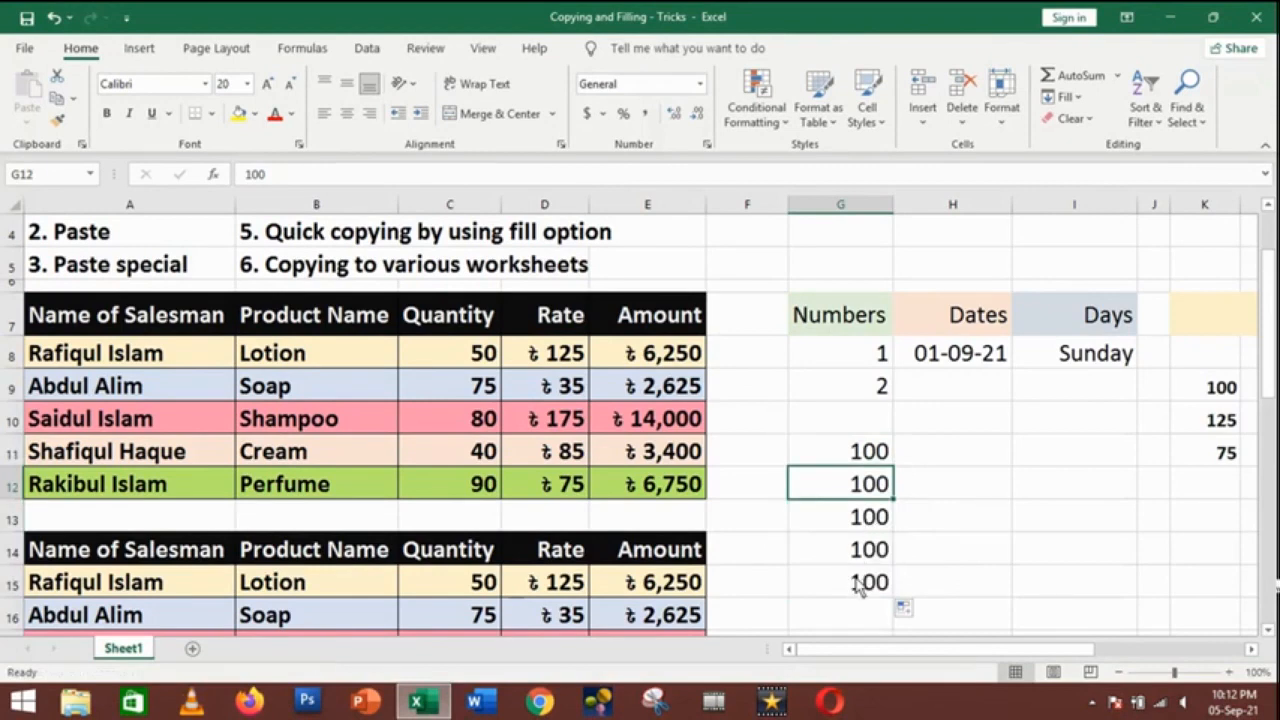
left_click_drag(876, 460, 871, 588)
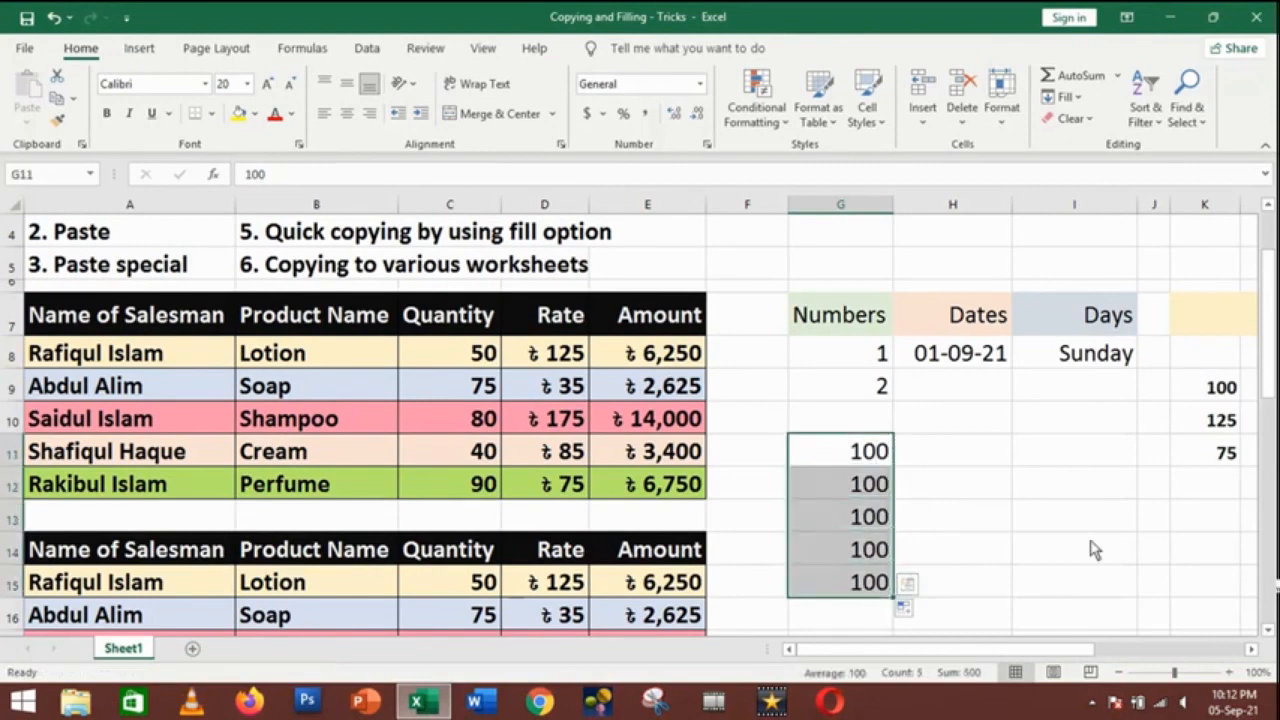
key("Delete")
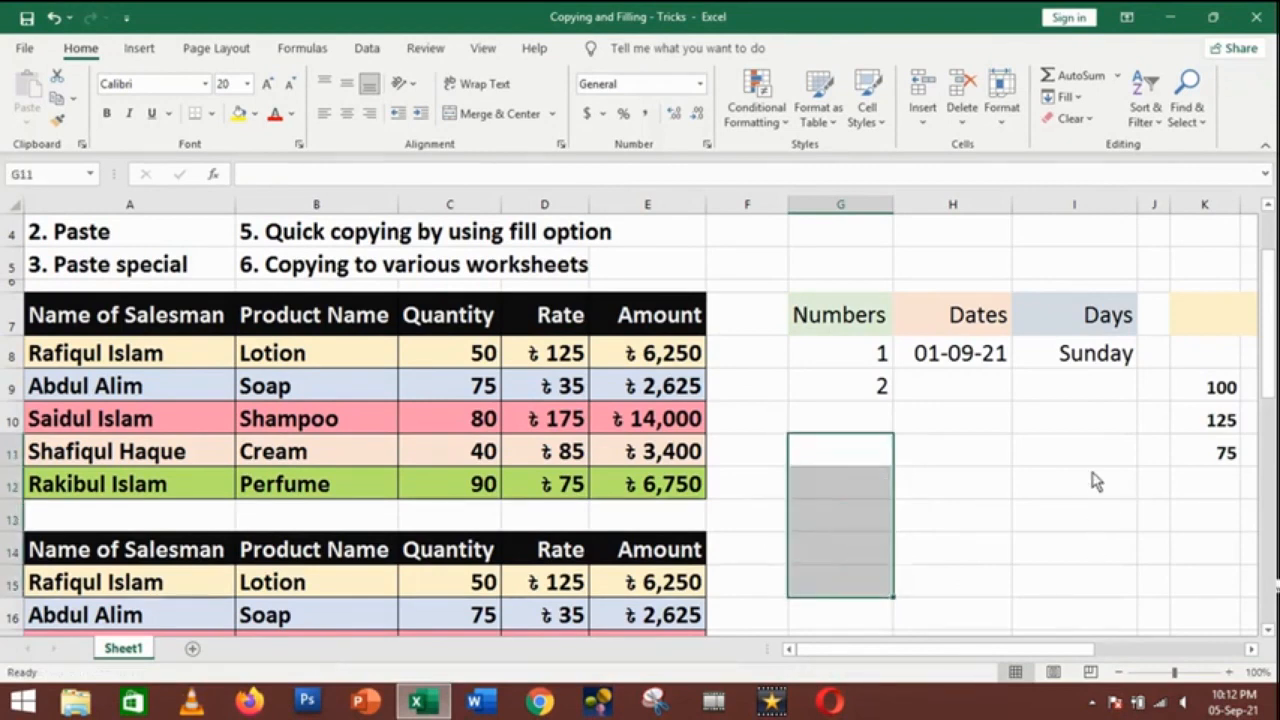
Extend the number series 1, 2 in G8:G9 down to 9 in cell G16 using the fill handle
left_click_drag(856, 361, 860, 385)
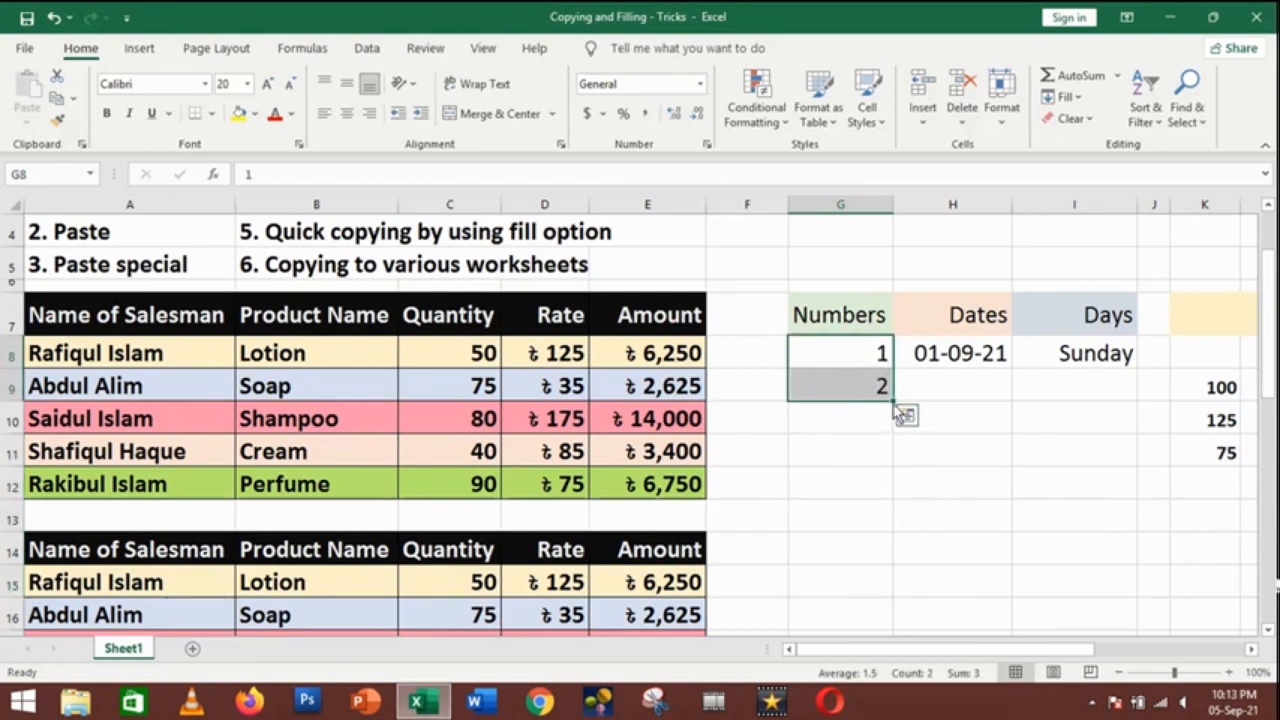
left_click_drag(894, 403, 880, 632)
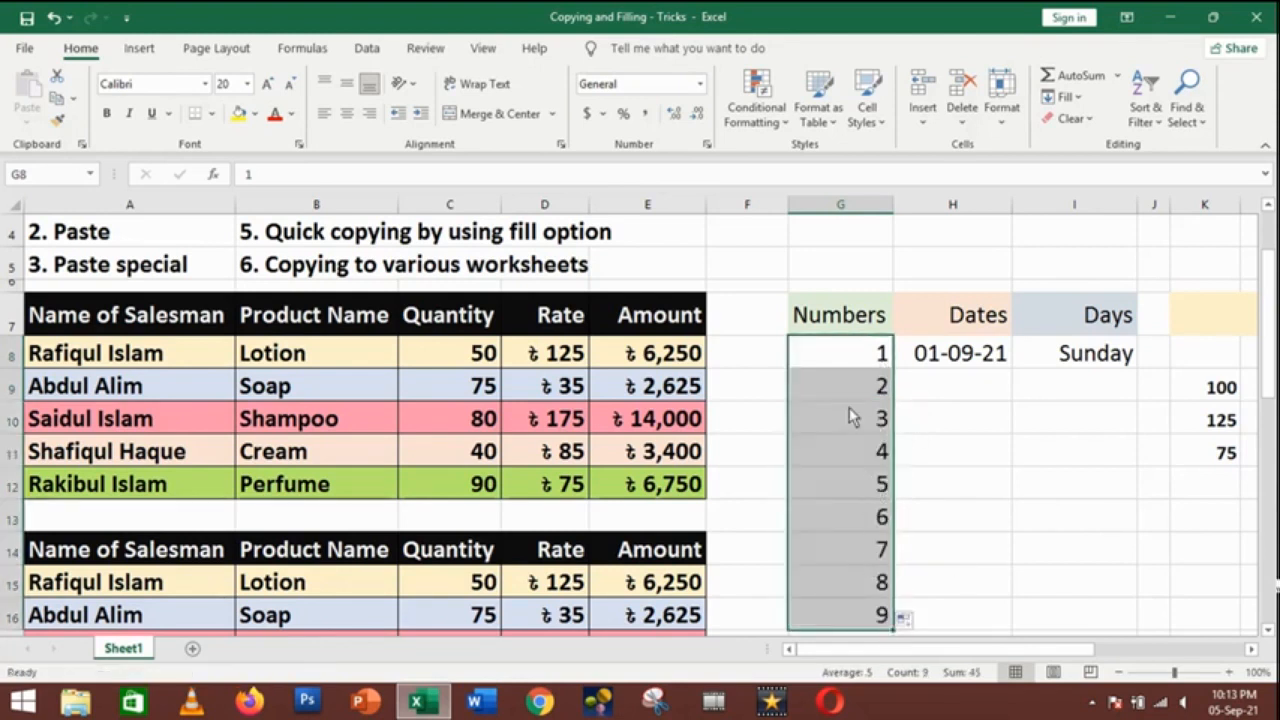
left_click(822, 381)
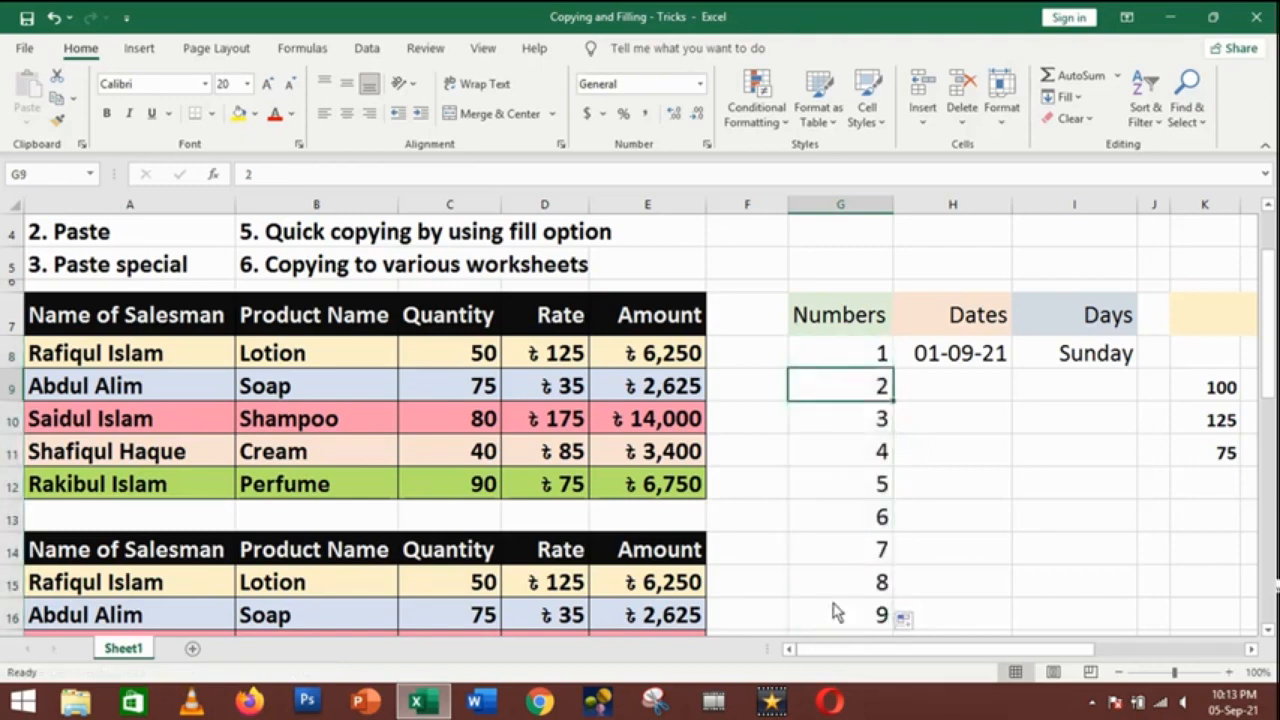
scroll(940, 532, "down", 1)
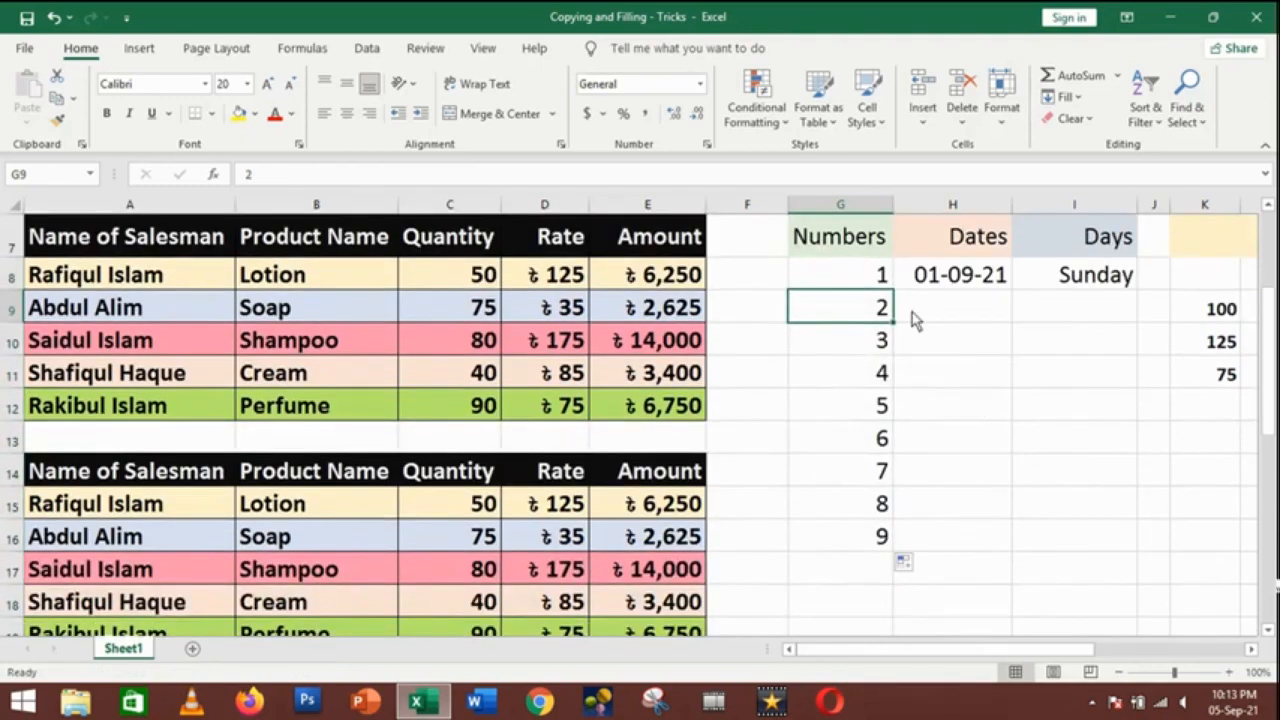
Clear all the numbers in G8:G16 under the Numbers heading
left_click(857, 284)
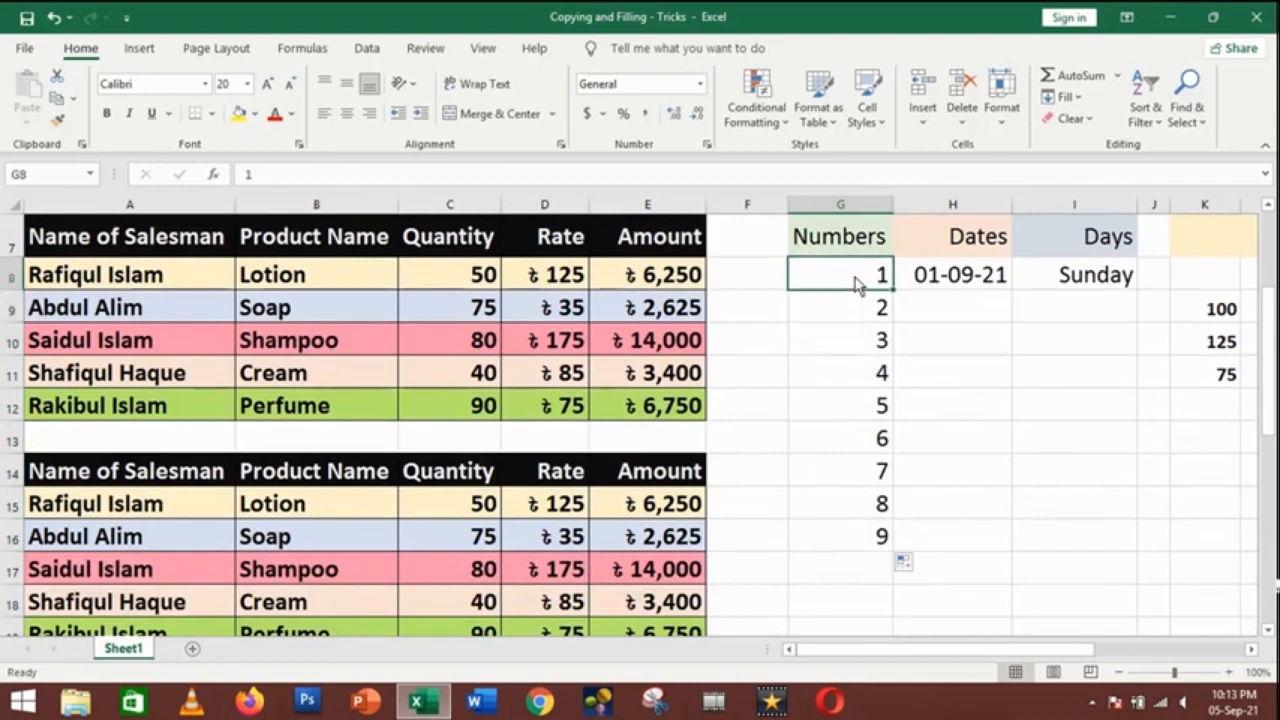
left_click_drag(855, 290, 857, 540)
key("Delete")
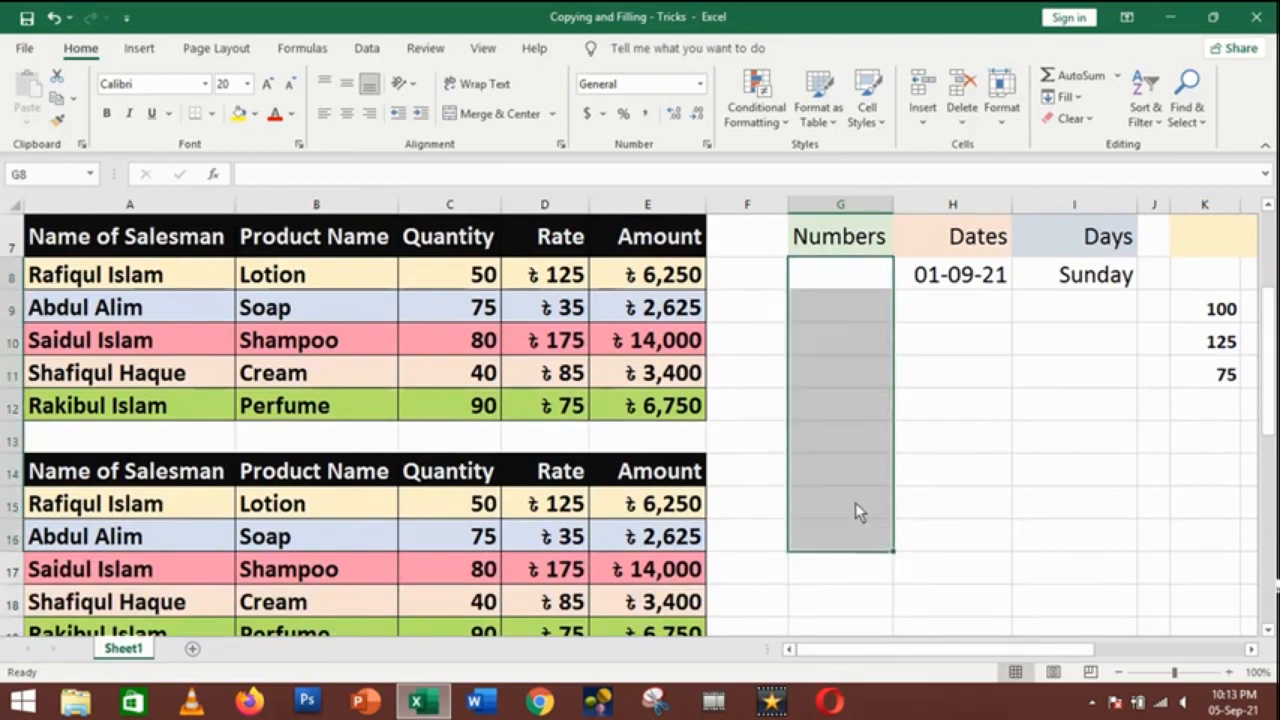
Enter 10 in cell G8 and 20 in cell G9 under the Numbers heading
type("10")
key("Return")
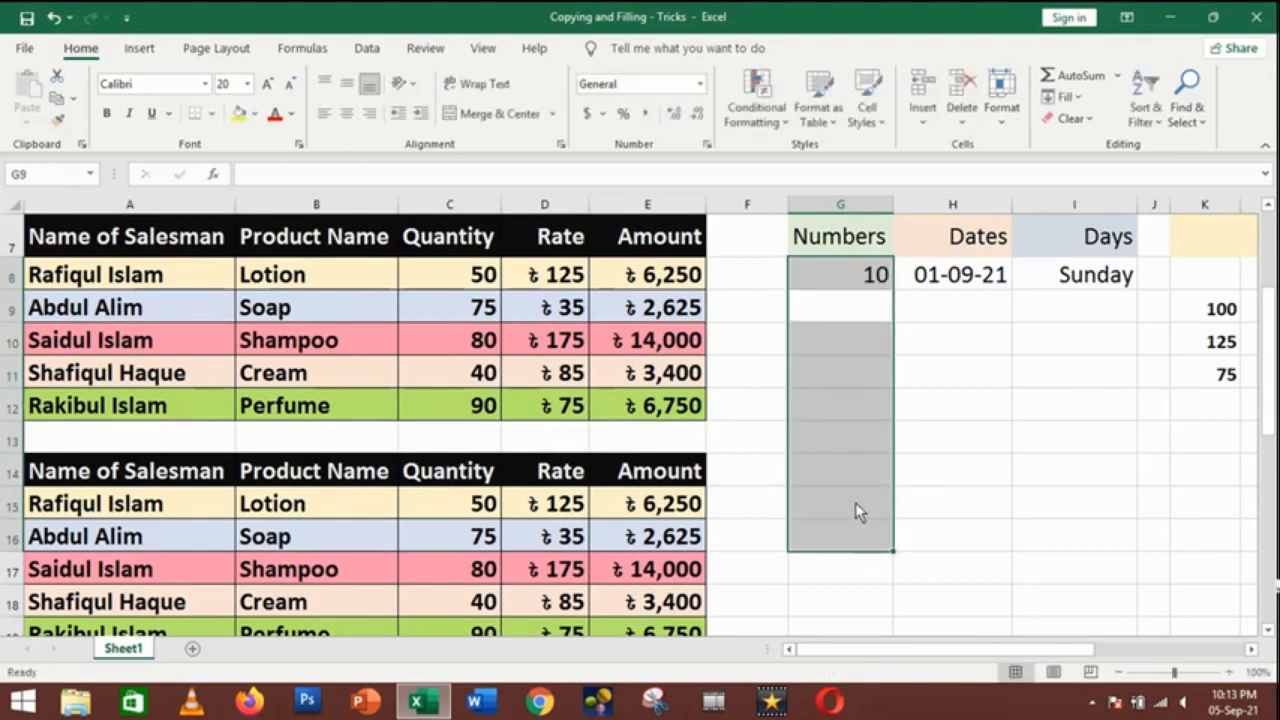
type("20")
key("Return")
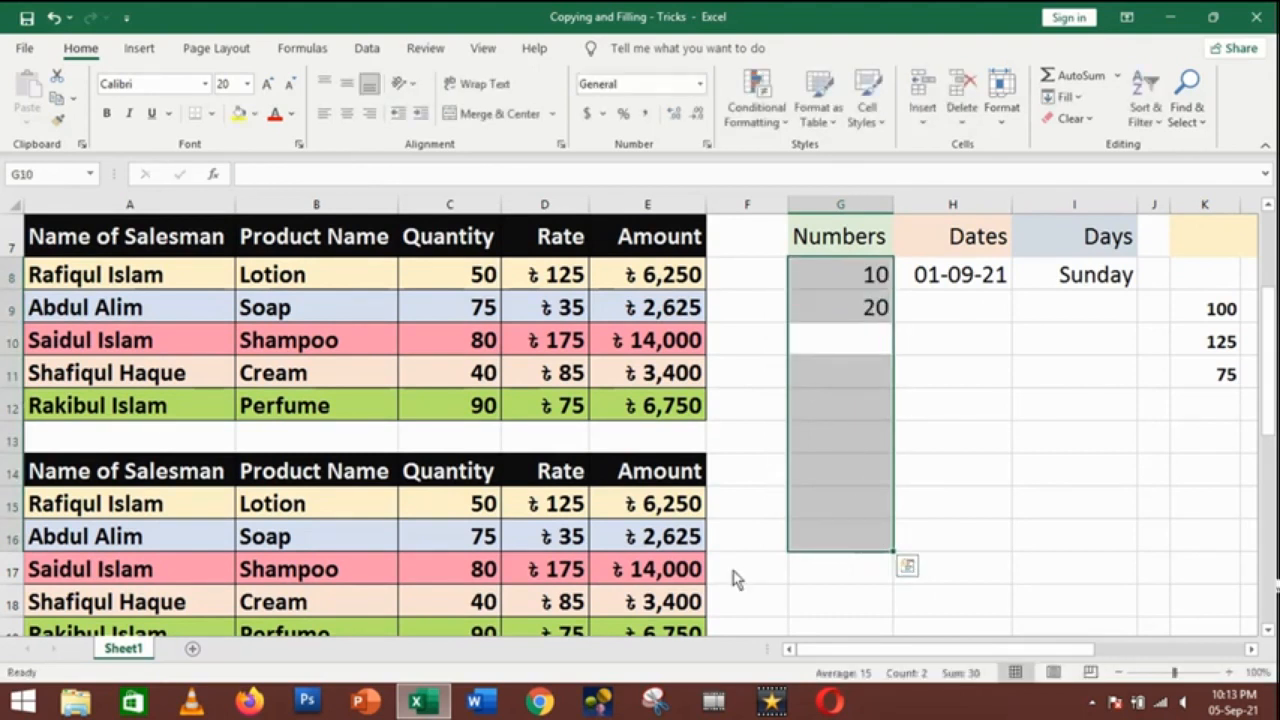
left_click(925, 513)
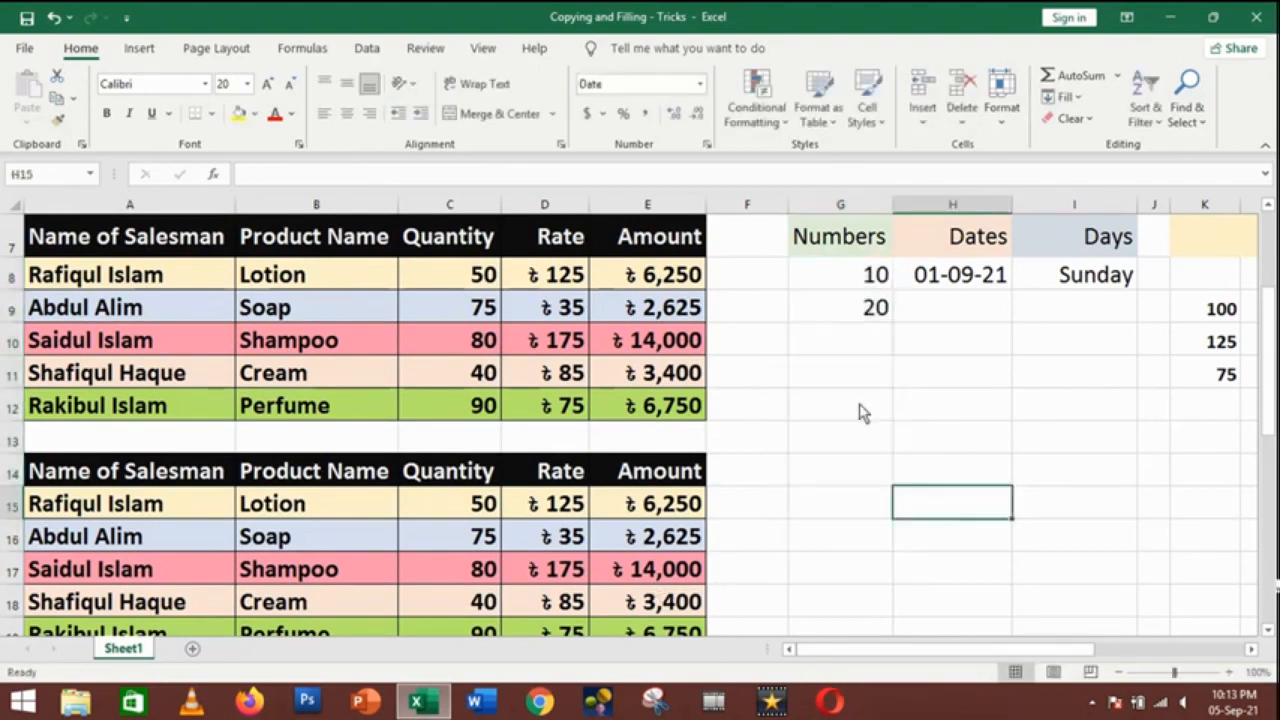
Extend the number series in G8:G9 down to 110 in cell G18 using the fill handle
left_click(838, 284)
left_click_drag(838, 285, 837, 297)
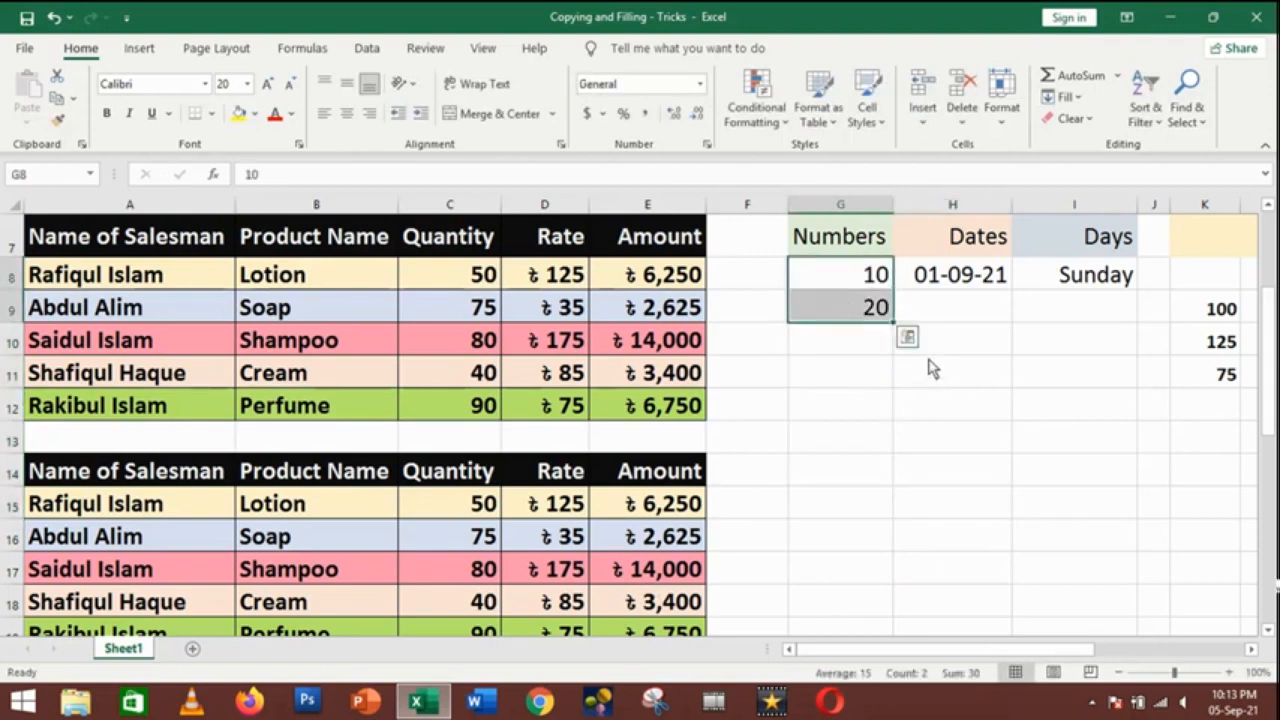
left_click_drag(893, 322, 895, 620)
left_click(835, 308)
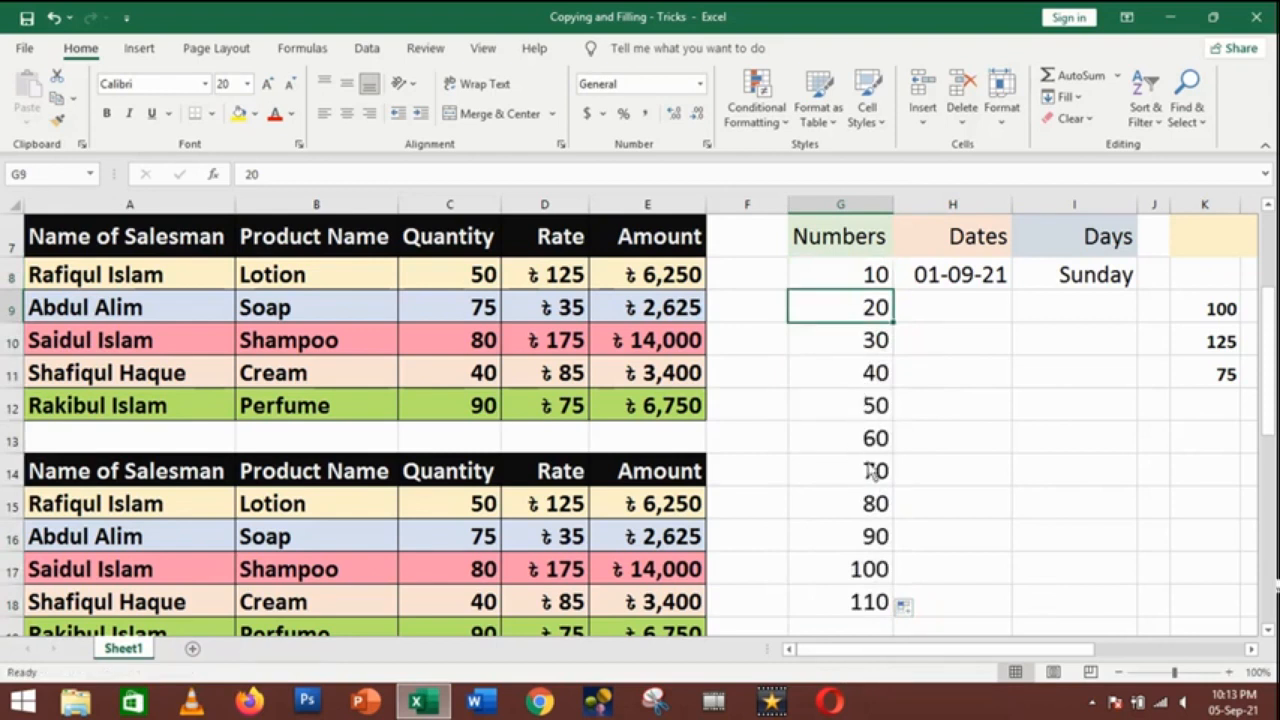
left_click_drag(822, 284, 826, 311)
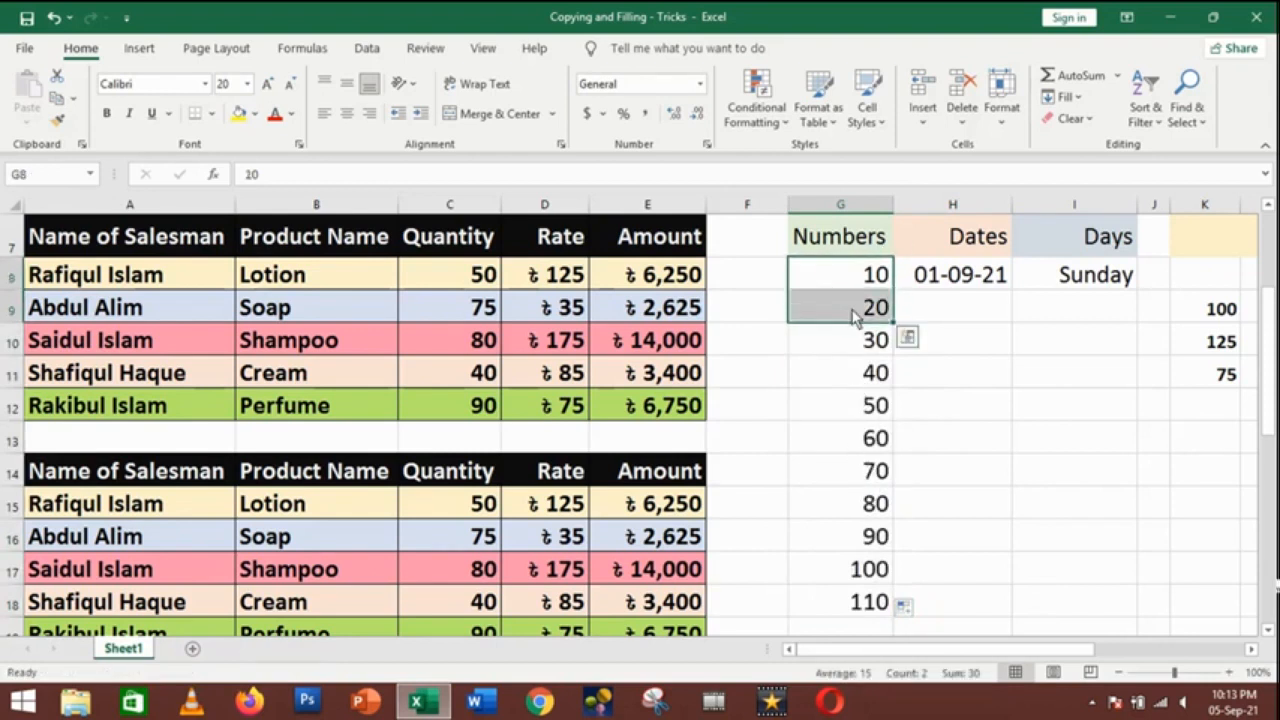
left_click(818, 282)
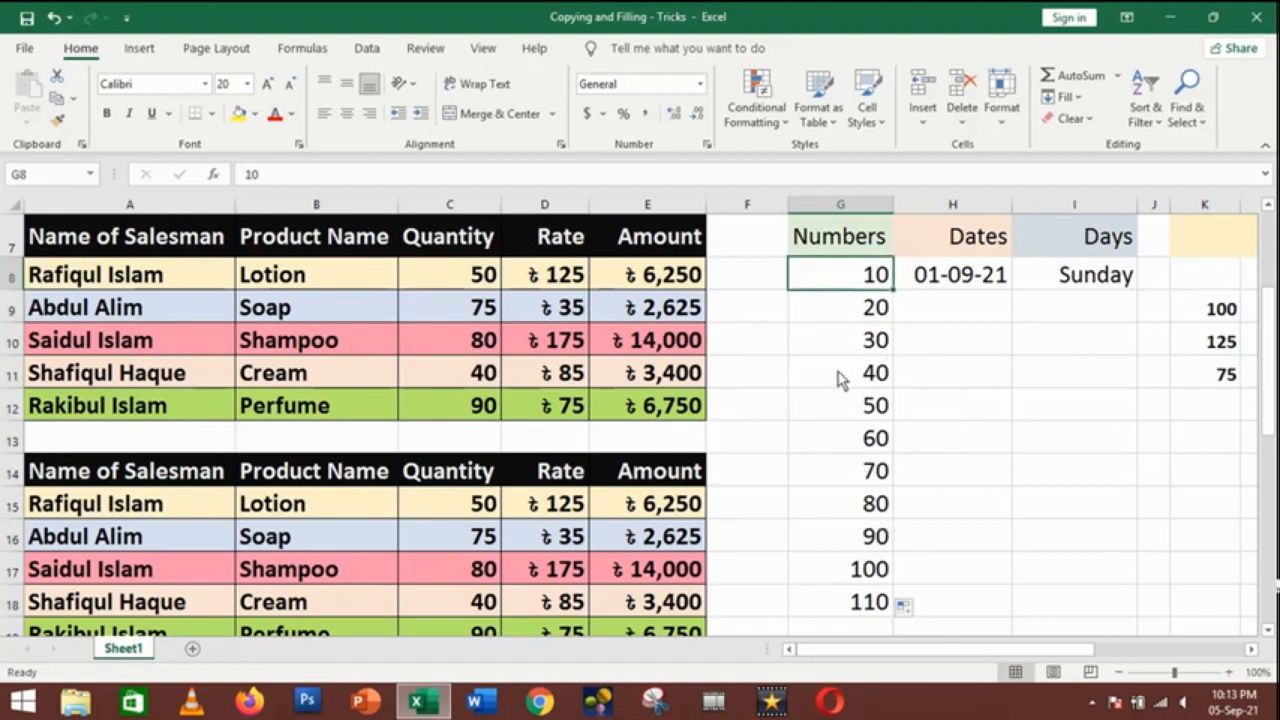
Fill the Dates column from the date in H8 down to 11-09-21 in cell H18 using the fill handle
left_click(948, 280)
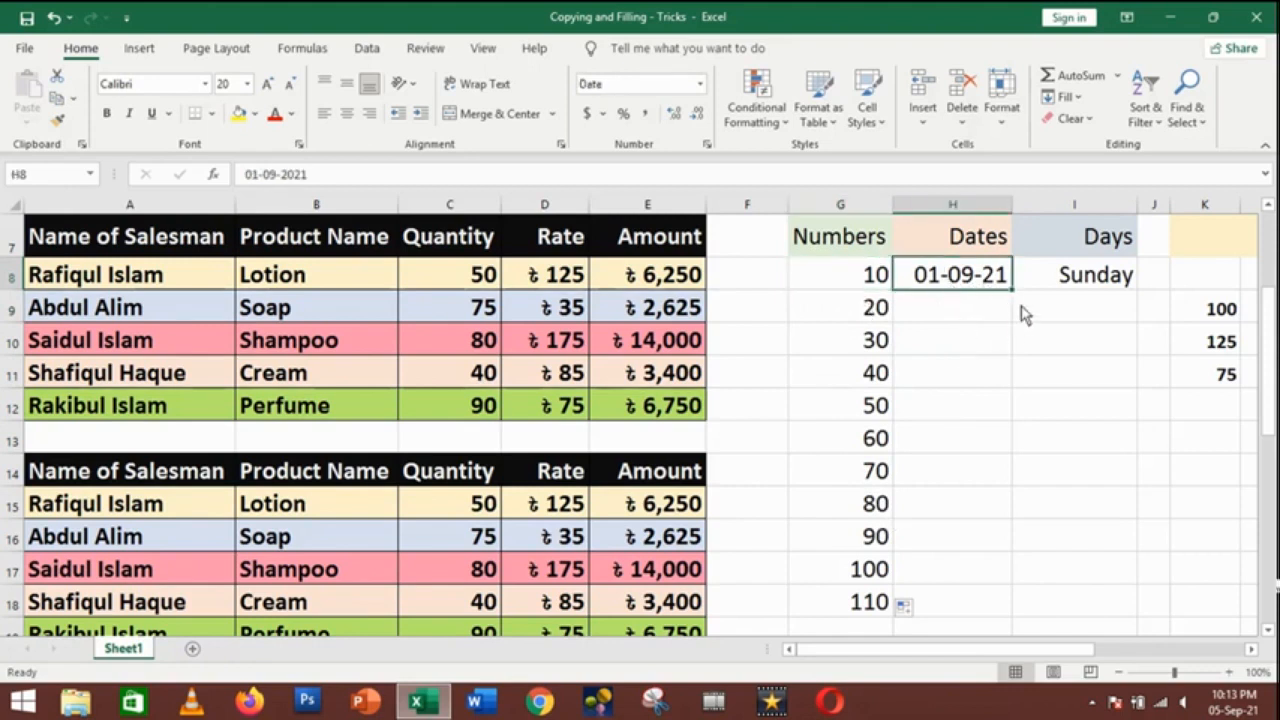
left_click_drag(1012, 294, 1017, 620)
left_click(960, 345)
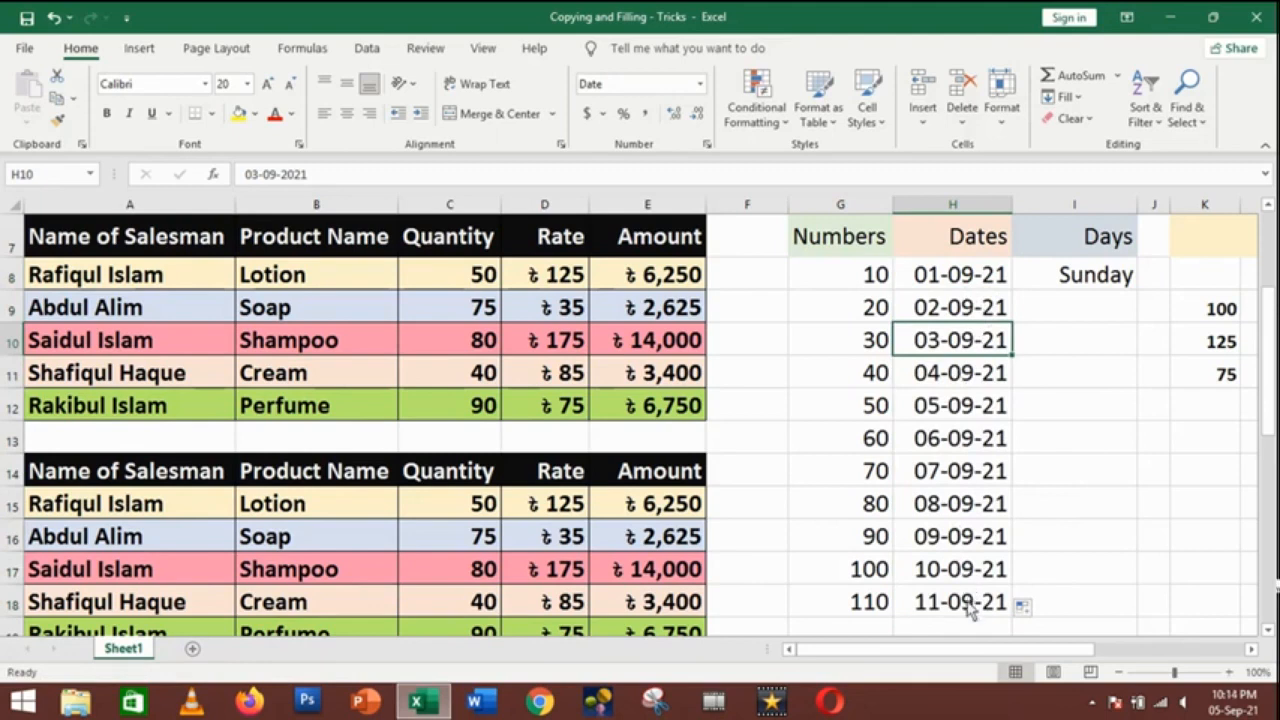
Fill the Days column with weekday names from Sunday in I8 down to Wednesday in cell I18 using the fill handle
left_click(1070, 284)
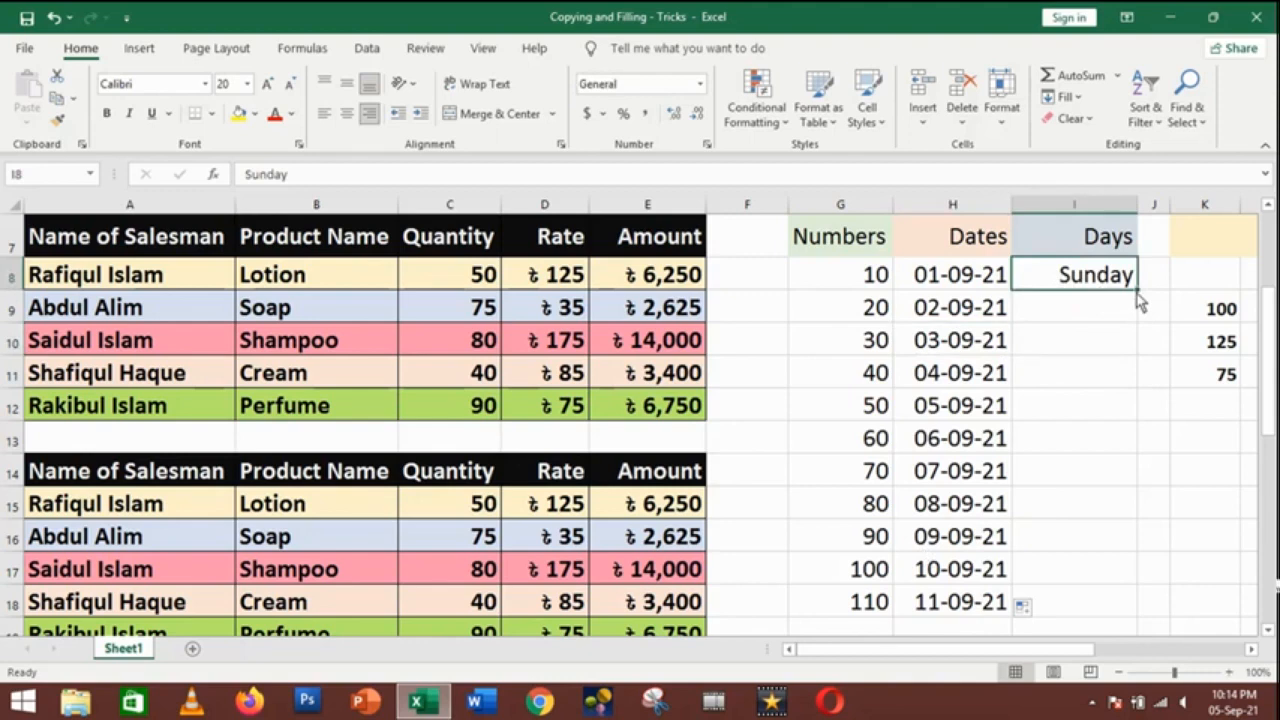
left_click_drag(1138, 298, 1116, 622)
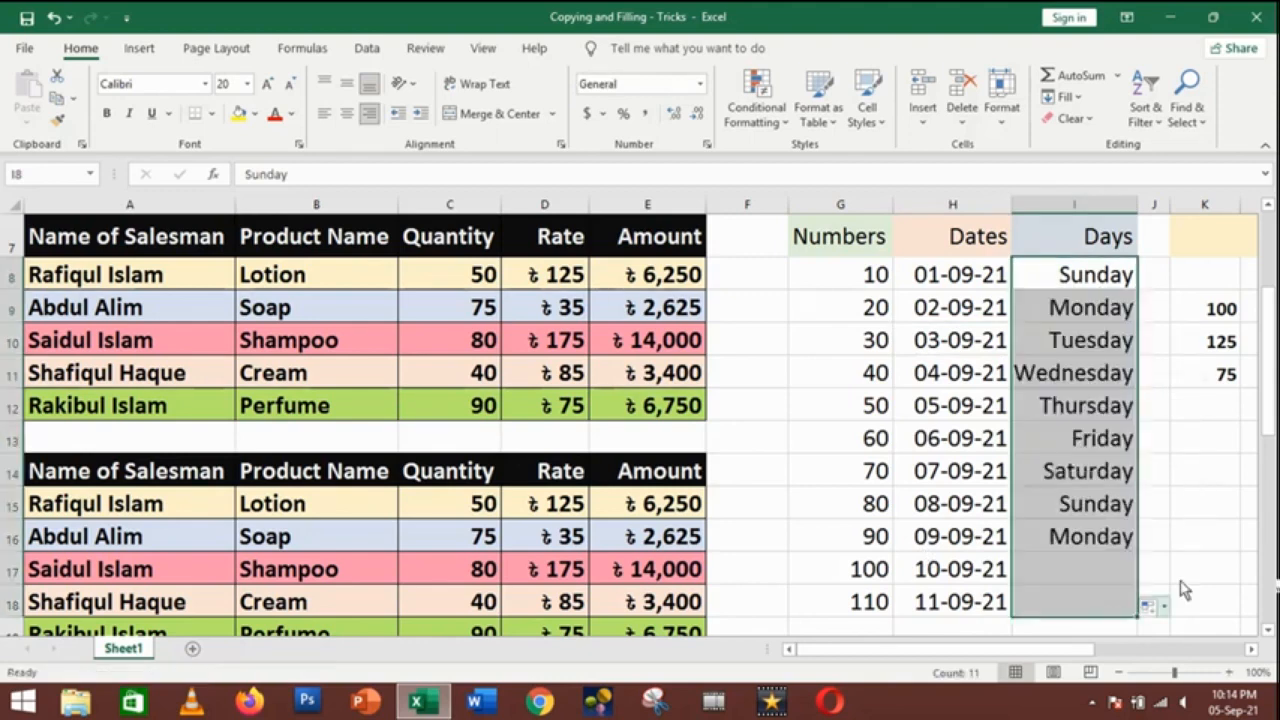
left_click(1081, 315)
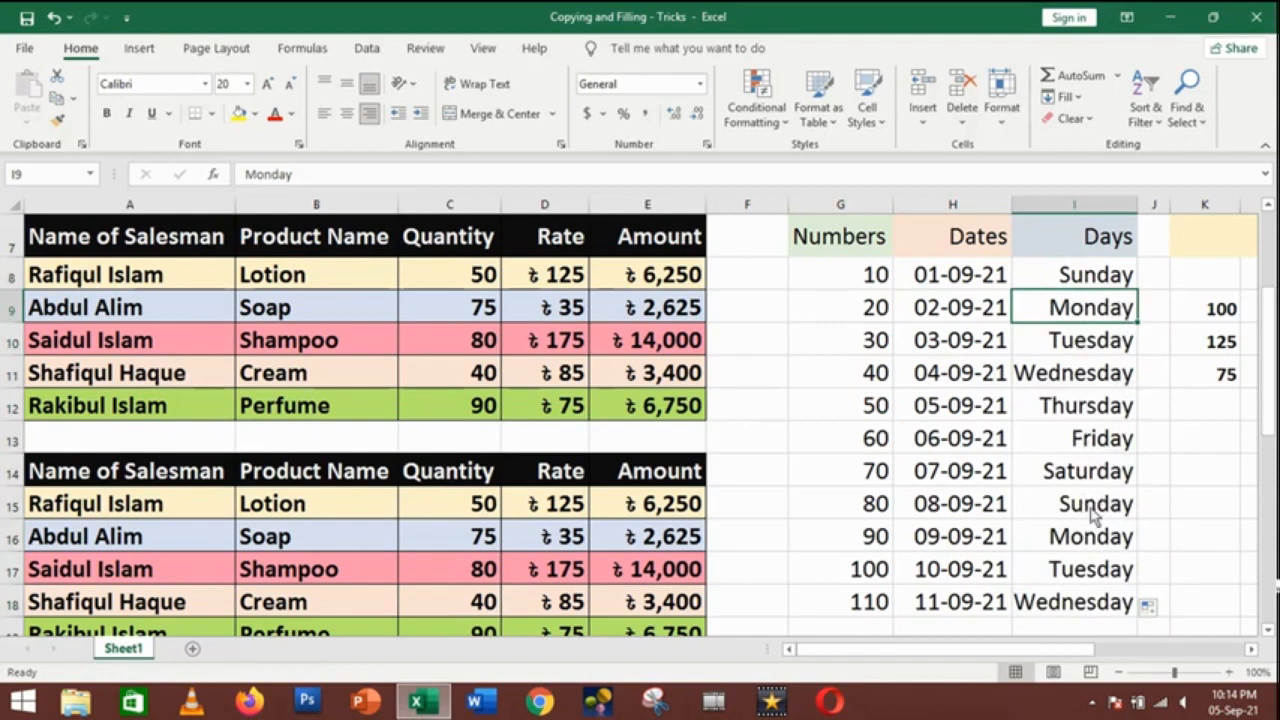
left_click_drag(1088, 515, 1090, 605)
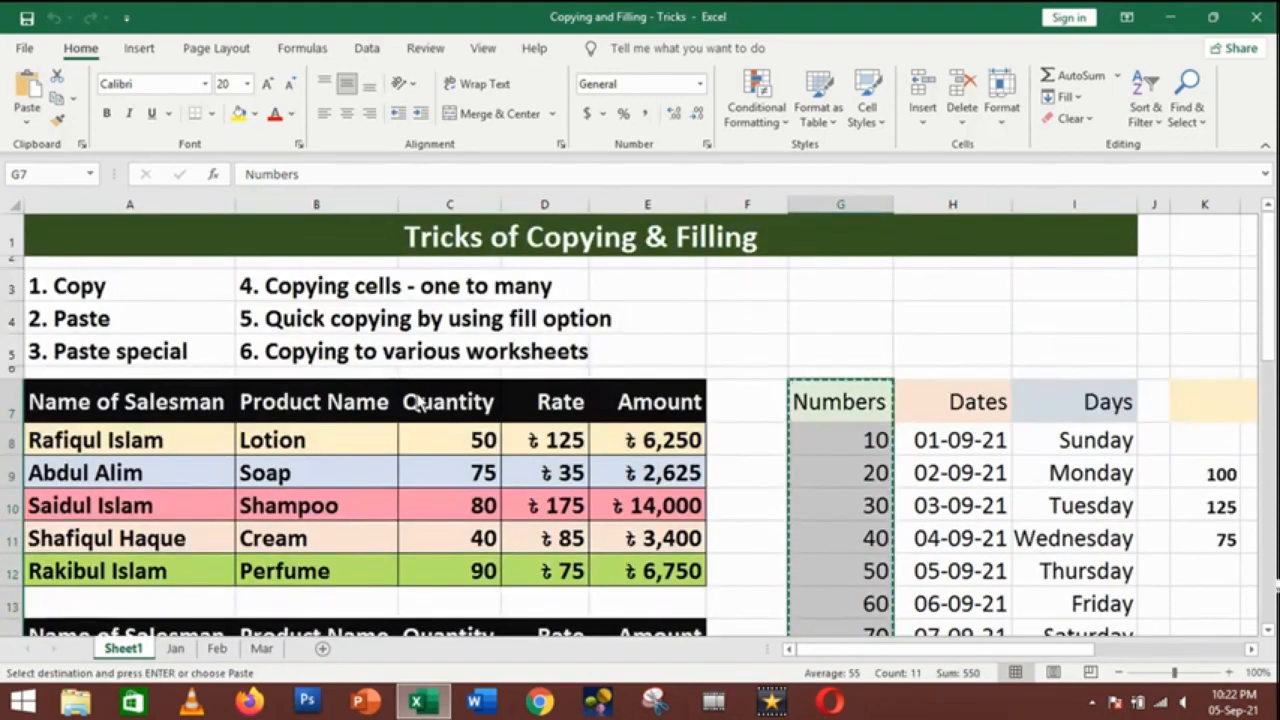